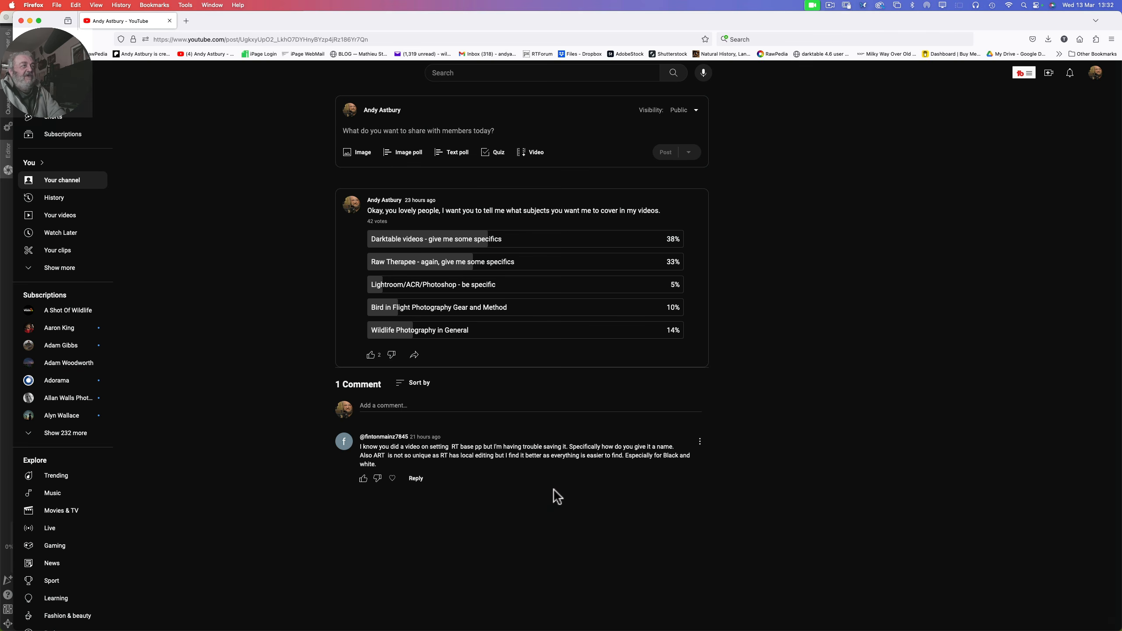
Switch to RawTherapee and review the default processing profiles in the image processing preferences, leaving them as they are.
mouse_move(358, 624)
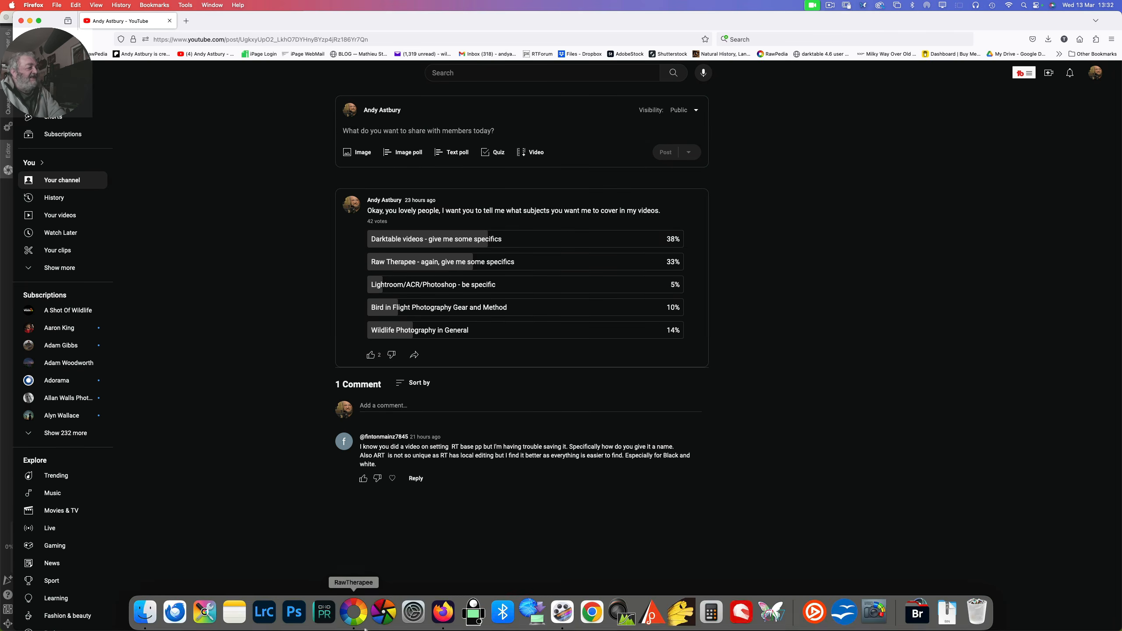
left_click(358, 619)
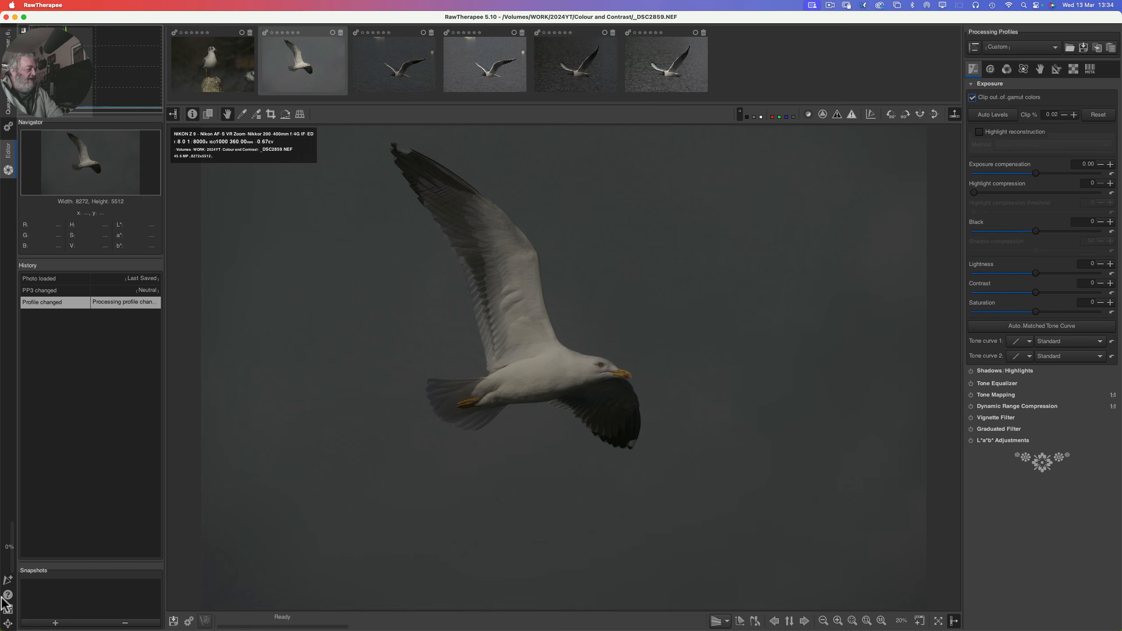
left_click(8, 610)
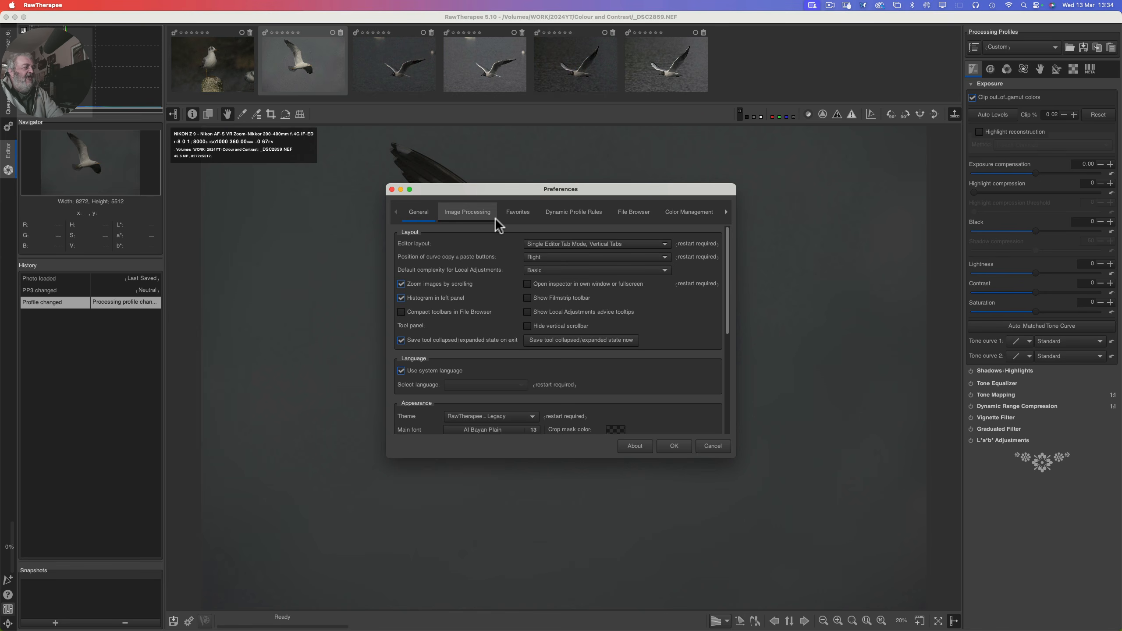
left_click(473, 213)
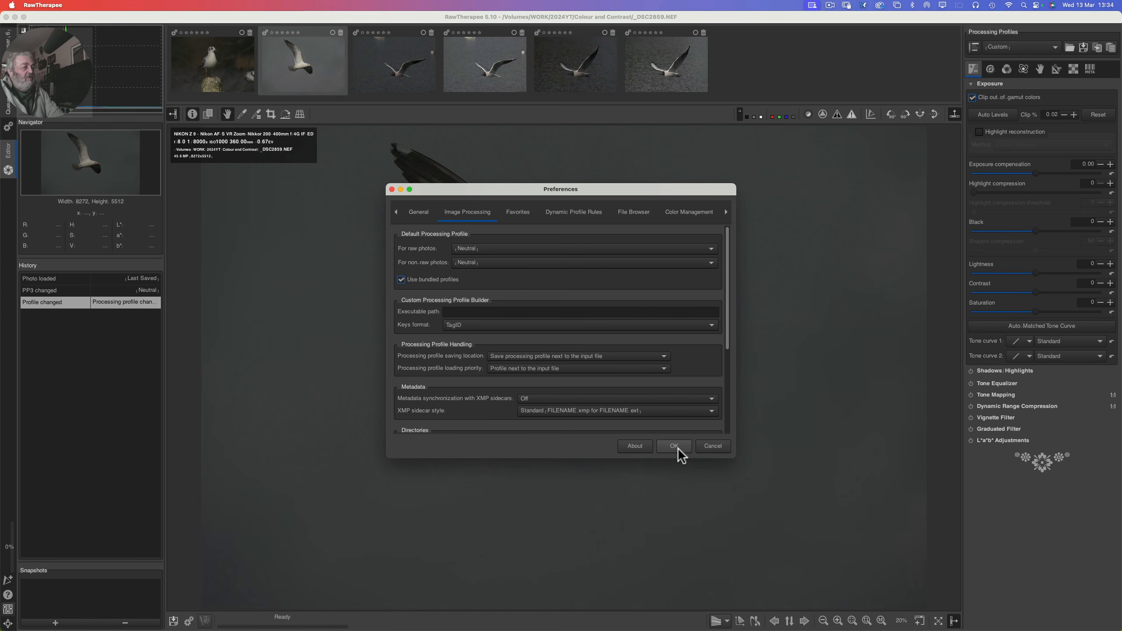
left_click(716, 445)
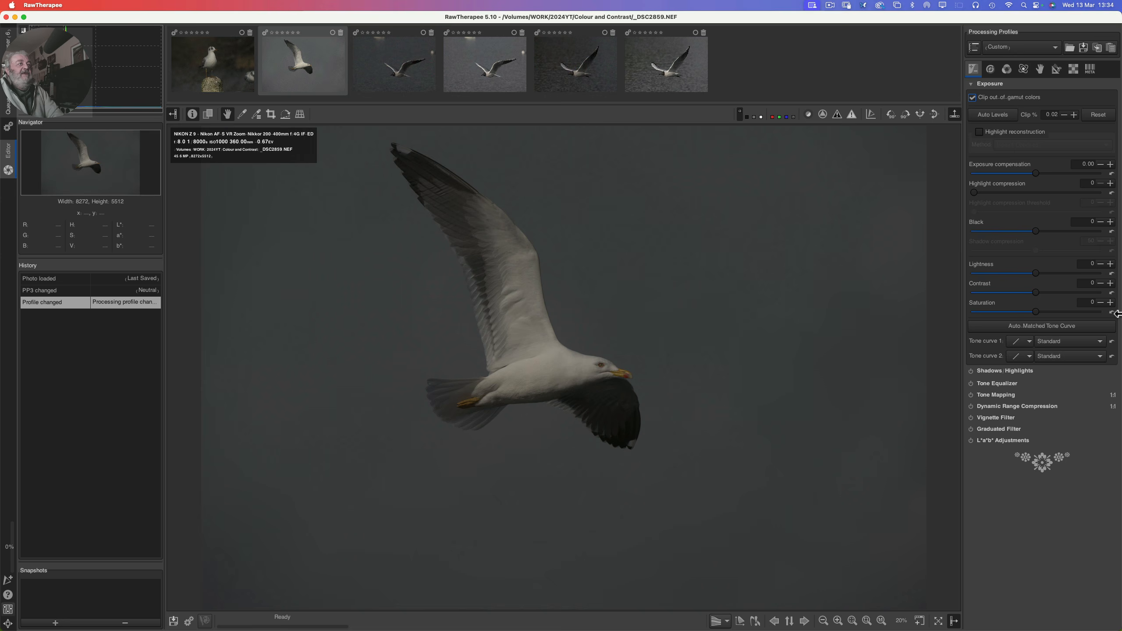
In the exposure settings, disable clipping of out-of-gamut colors and enable highlight reconstruction with the Color Propagation method.
left_click(974, 70)
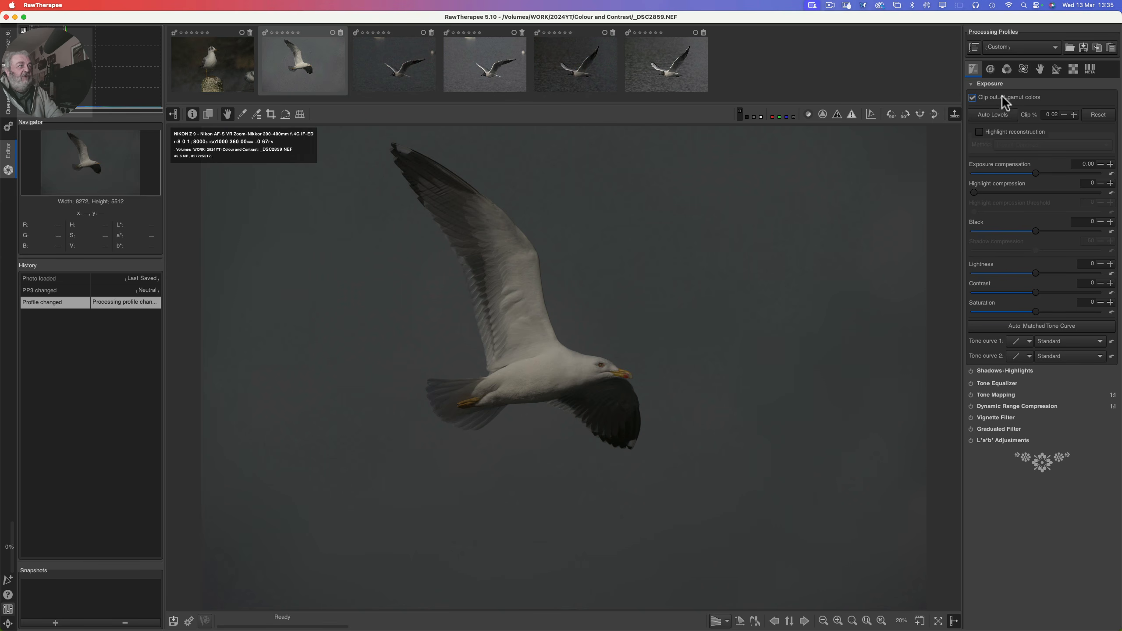
left_click(973, 98)
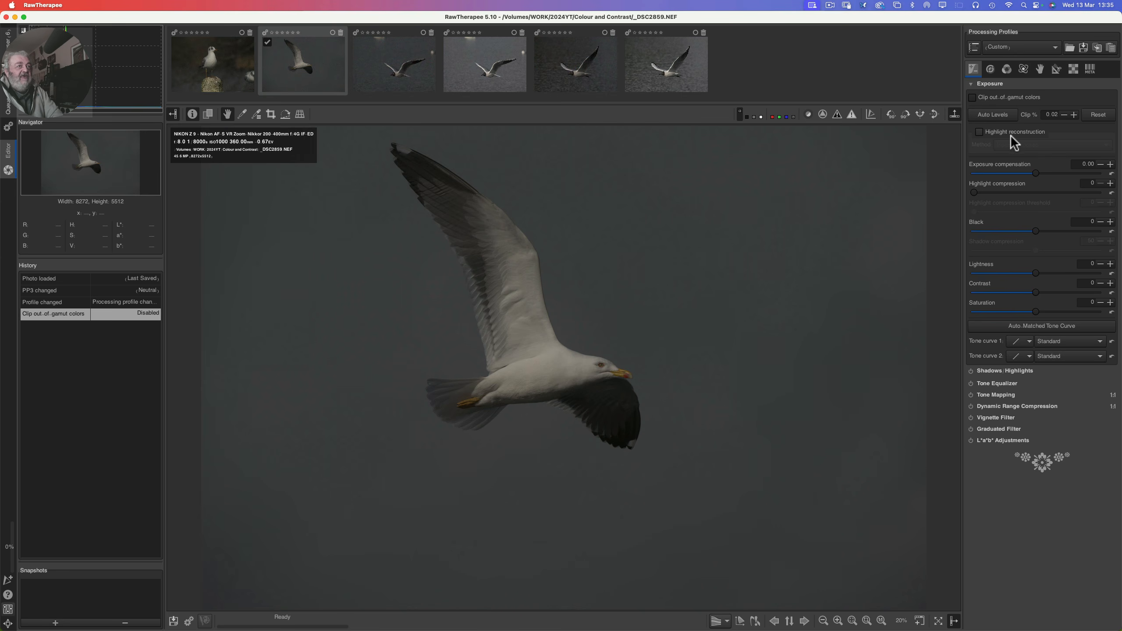
left_click(978, 132)
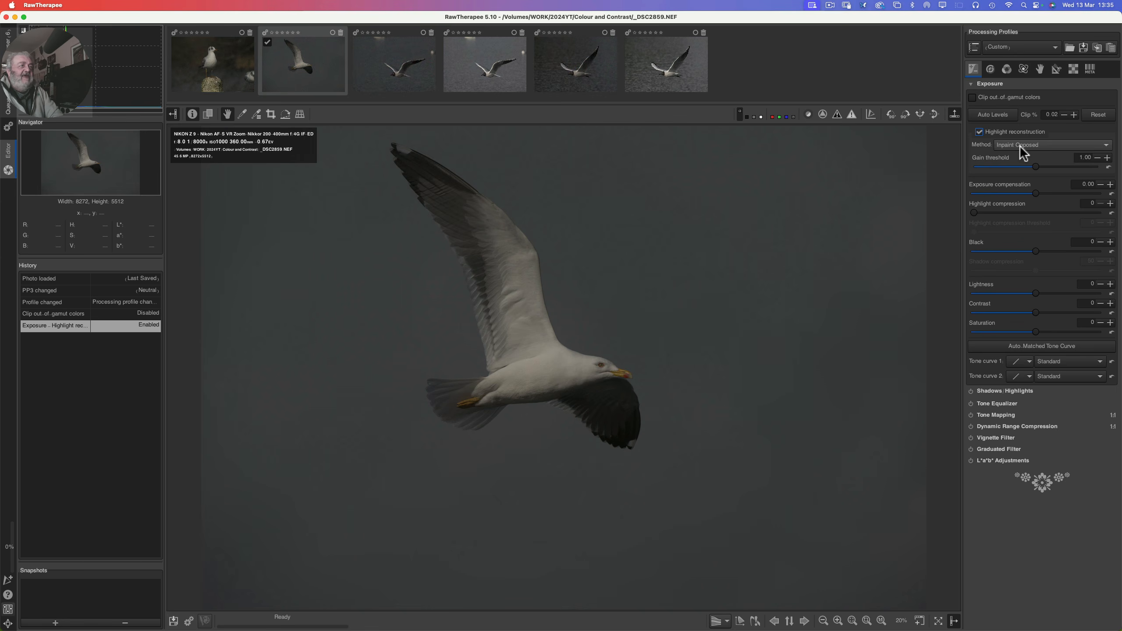
left_click(1021, 148)
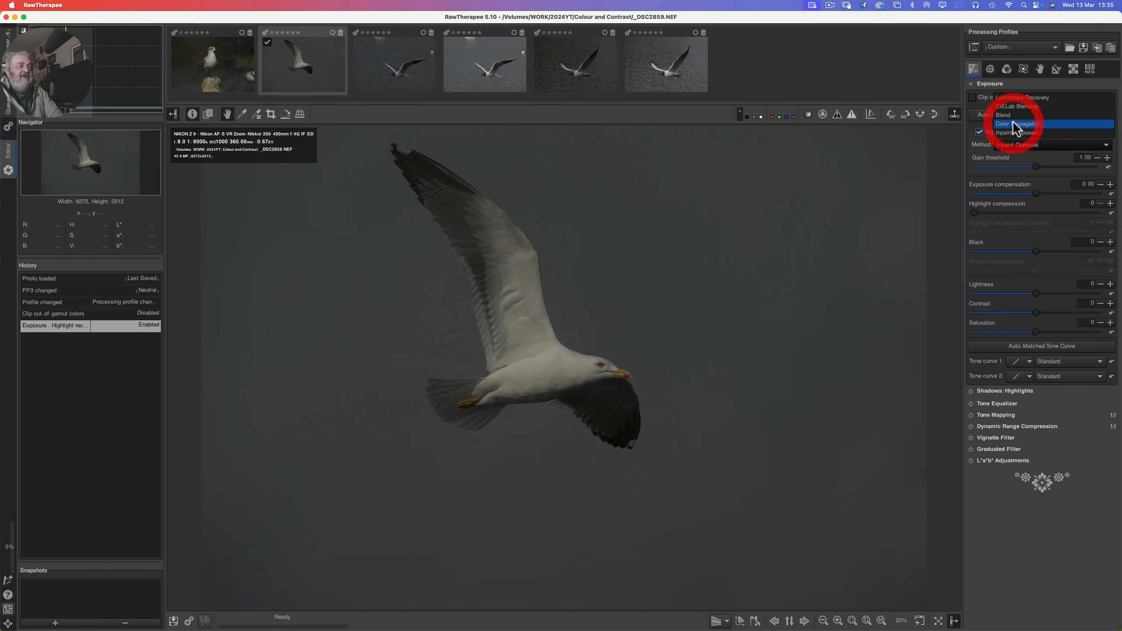
left_click(1014, 125)
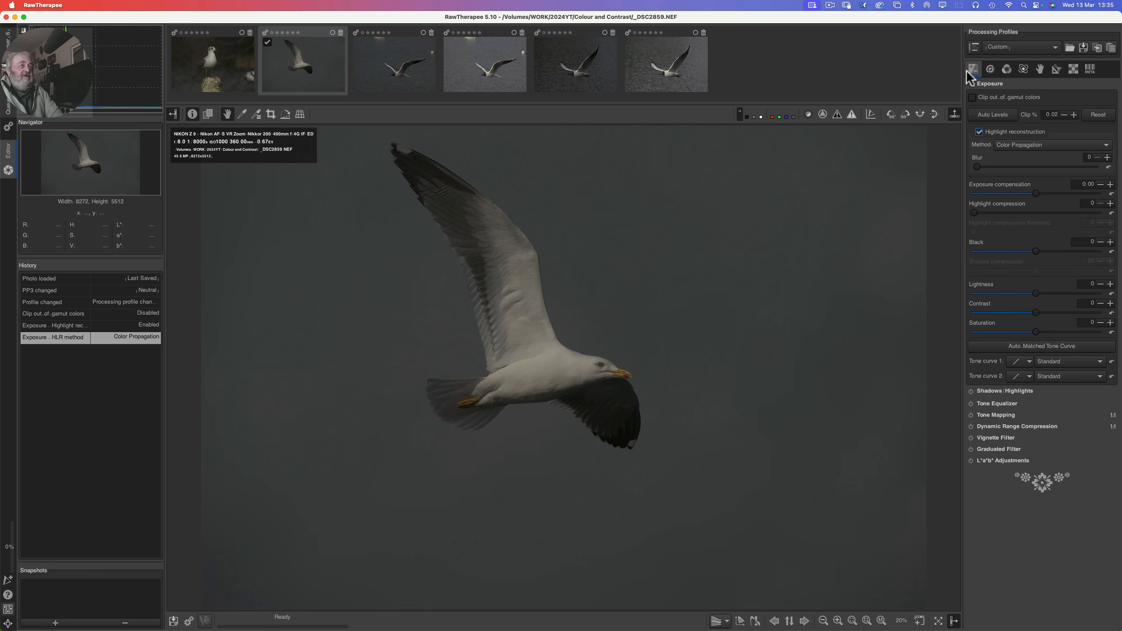
Enable Noise Reduction and Defringe among the detail tools.
left_click(990, 69)
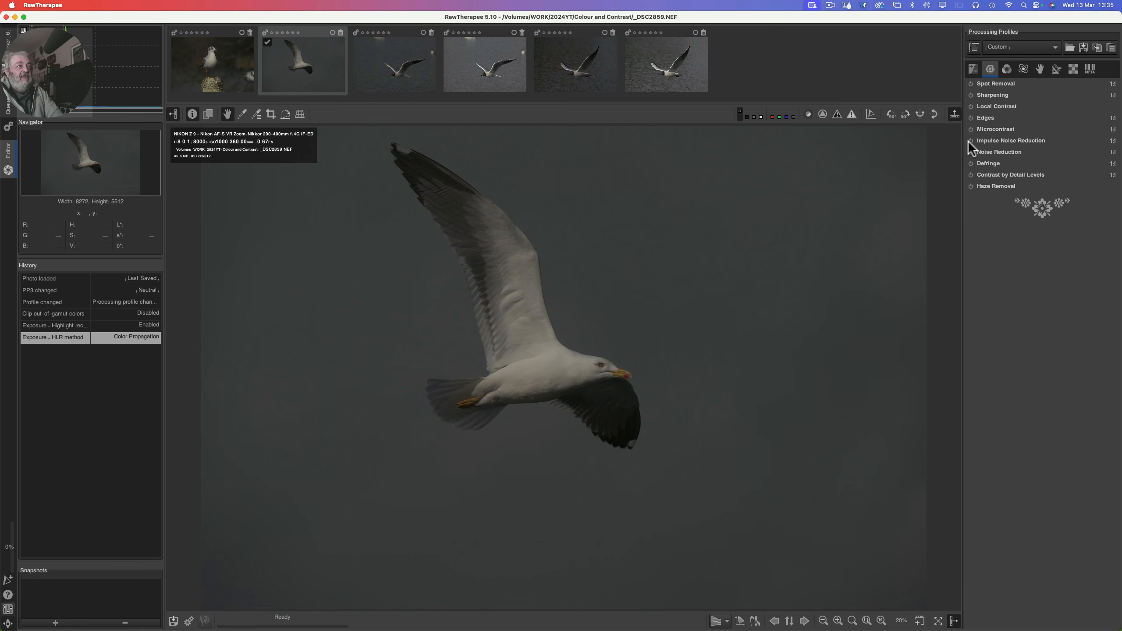
left_click(971, 151)
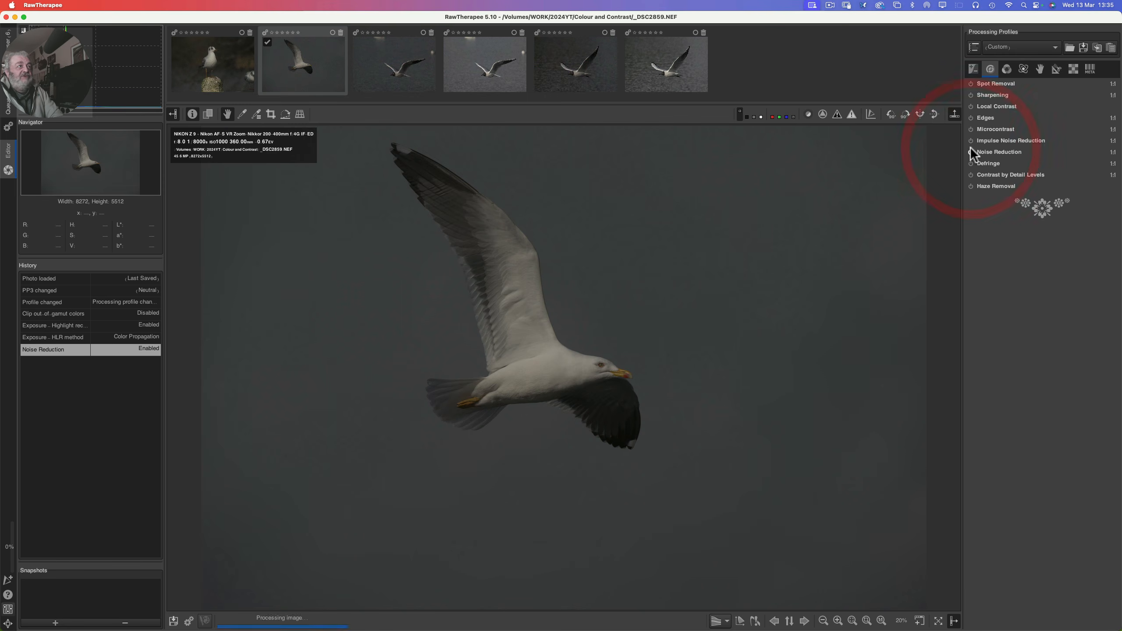
left_click(971, 164)
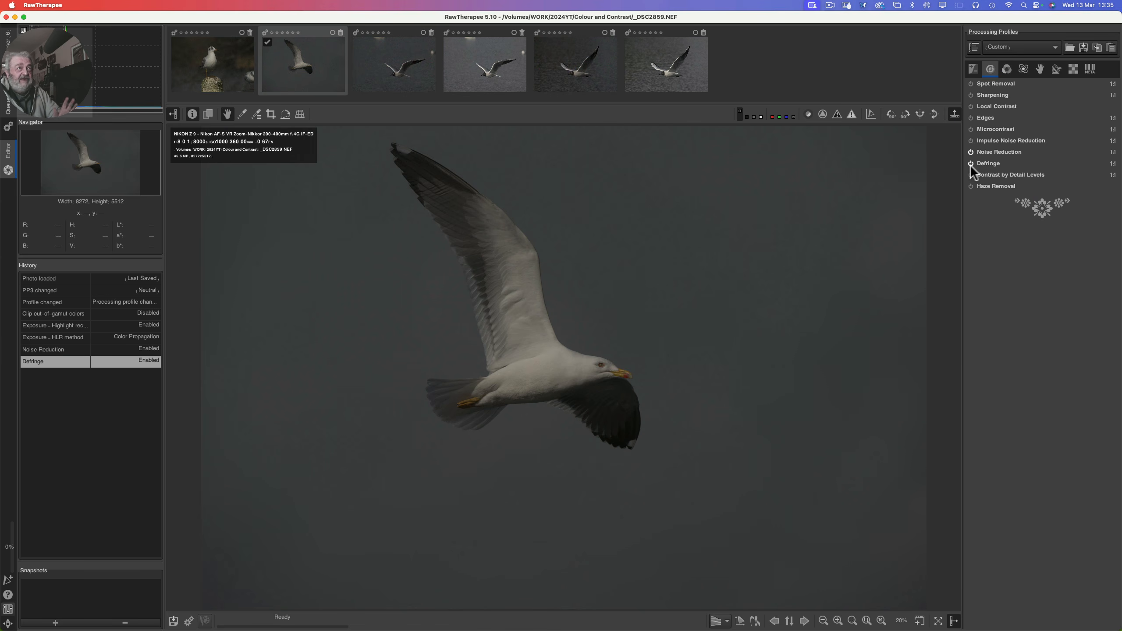
Check the white balance method and set the color management output profile to ProPhoto.
left_click(1006, 68)
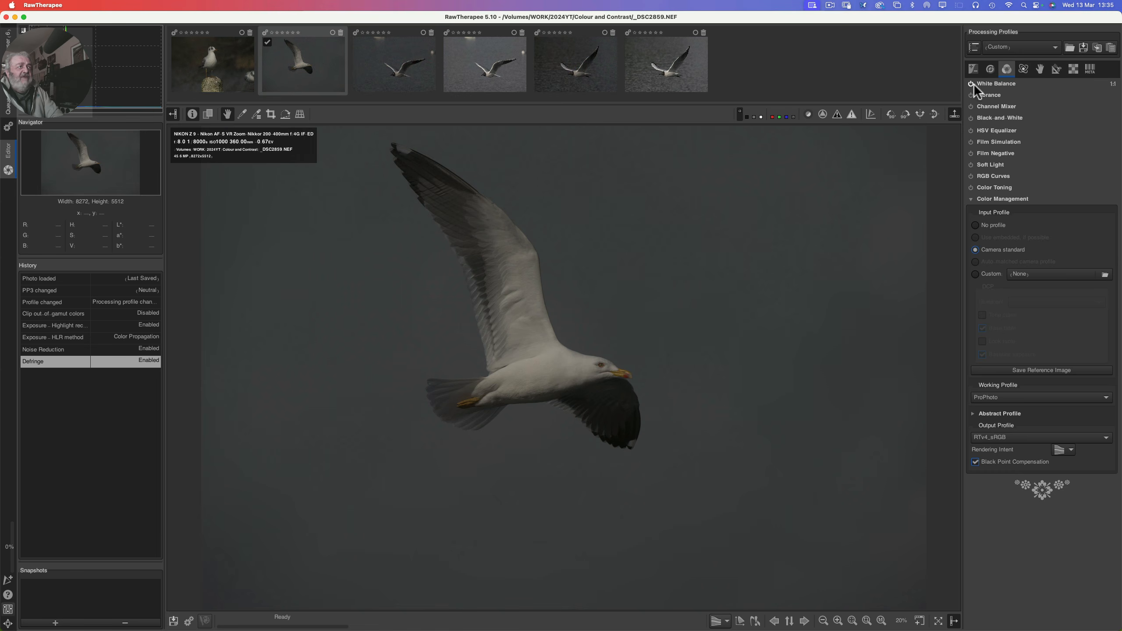
left_click(990, 83)
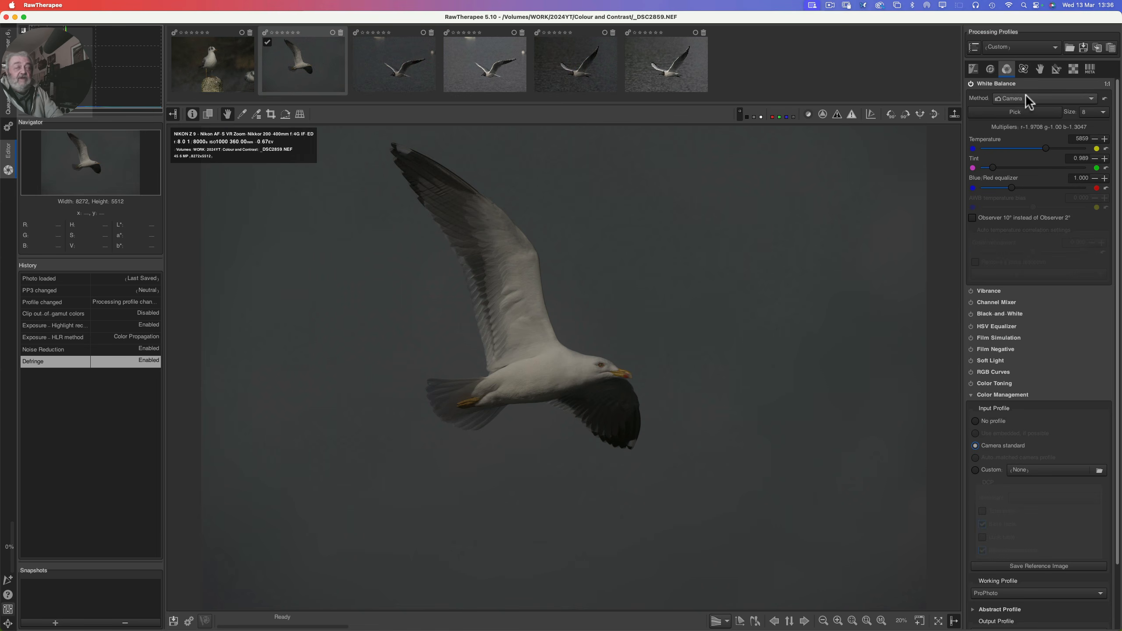
left_click(1004, 83)
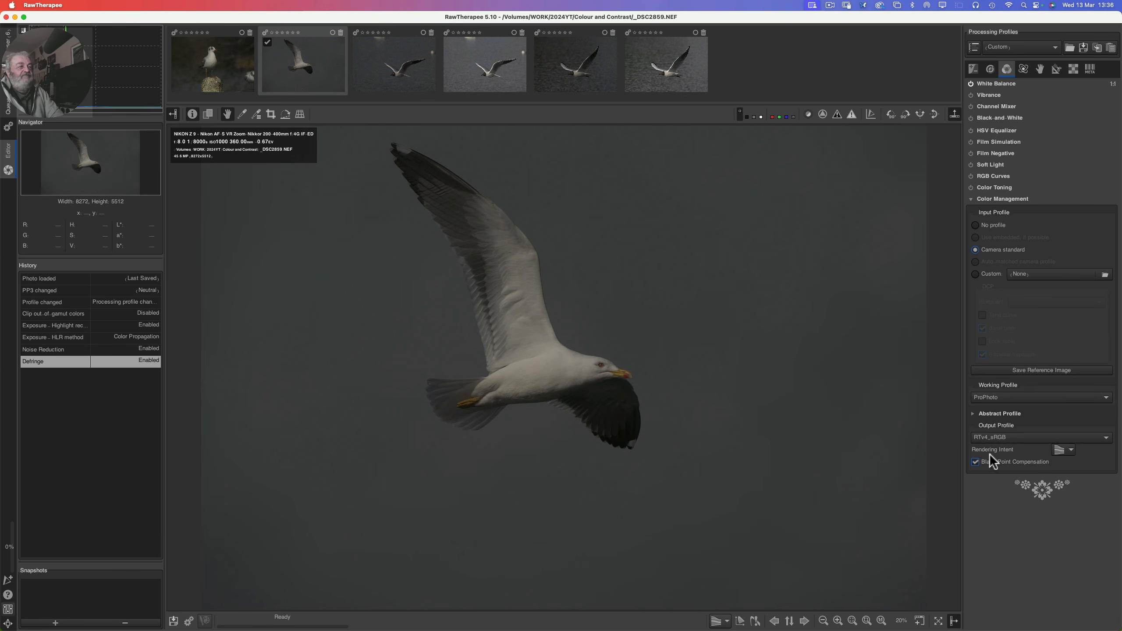
left_click(1004, 435)
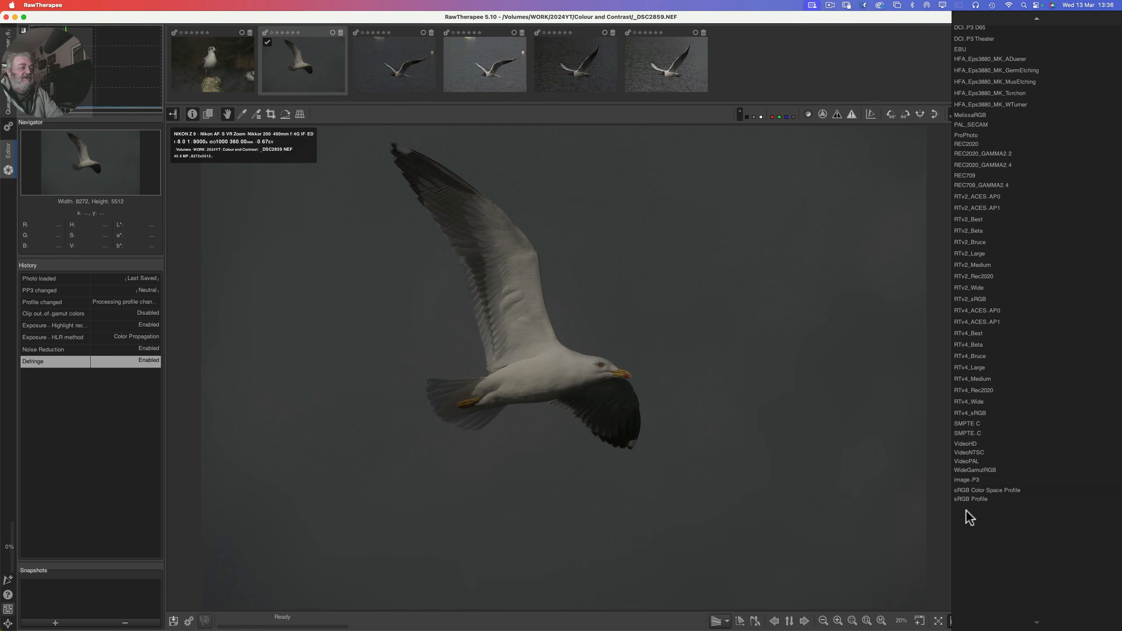
left_click(980, 134)
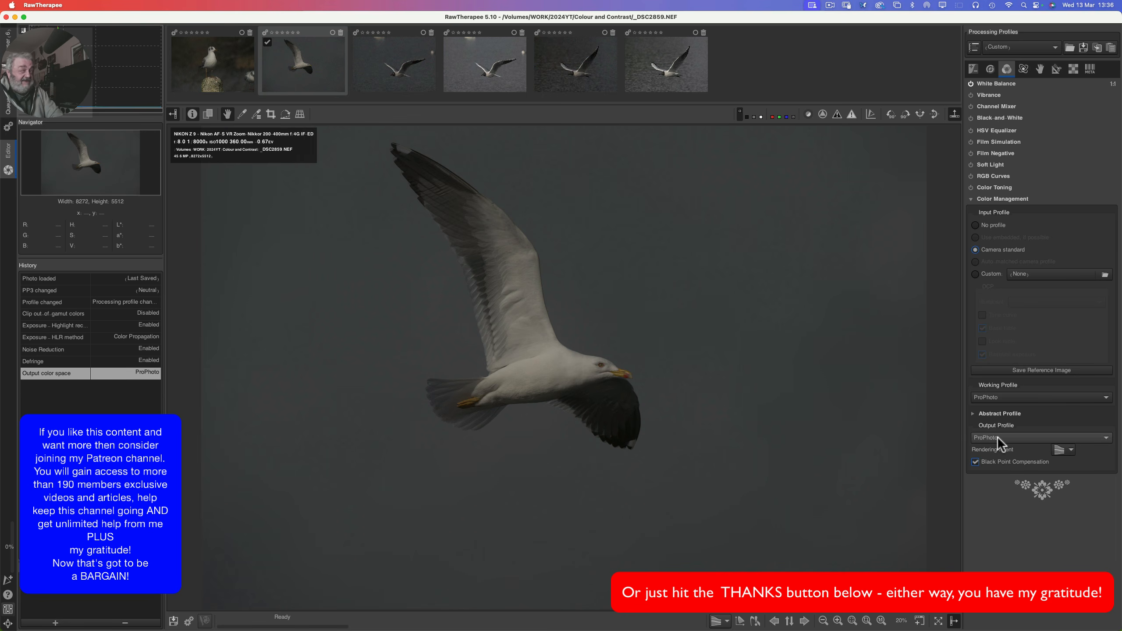
mouse_move(998, 436)
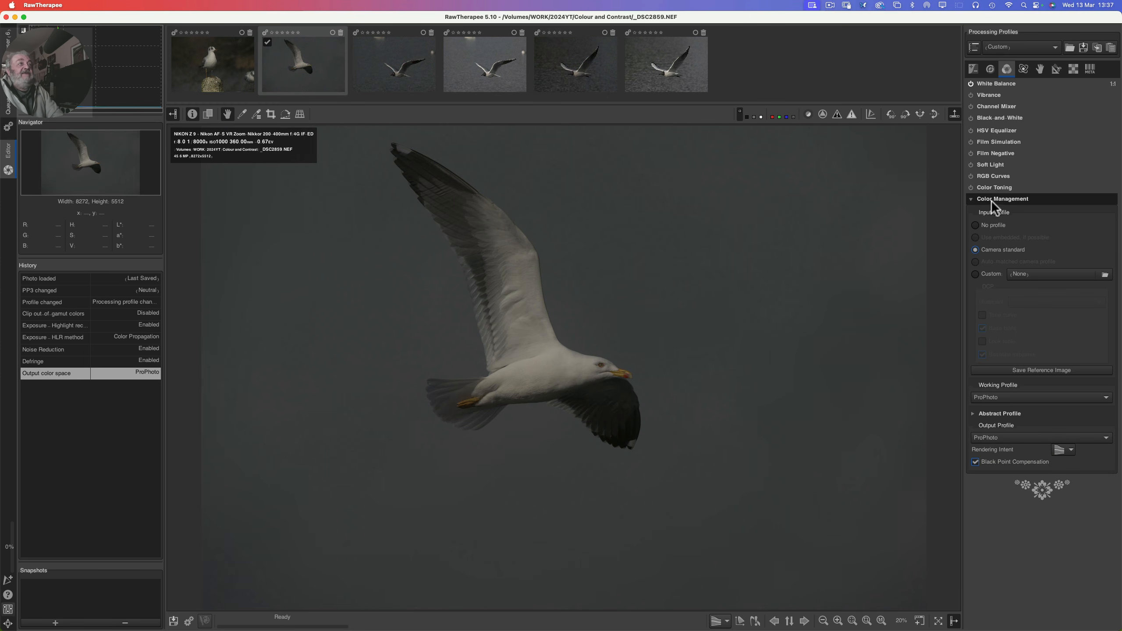
Set the raw demosaicing method for the Bayer sensor to RCD-Bilinear.
left_click(1024, 70)
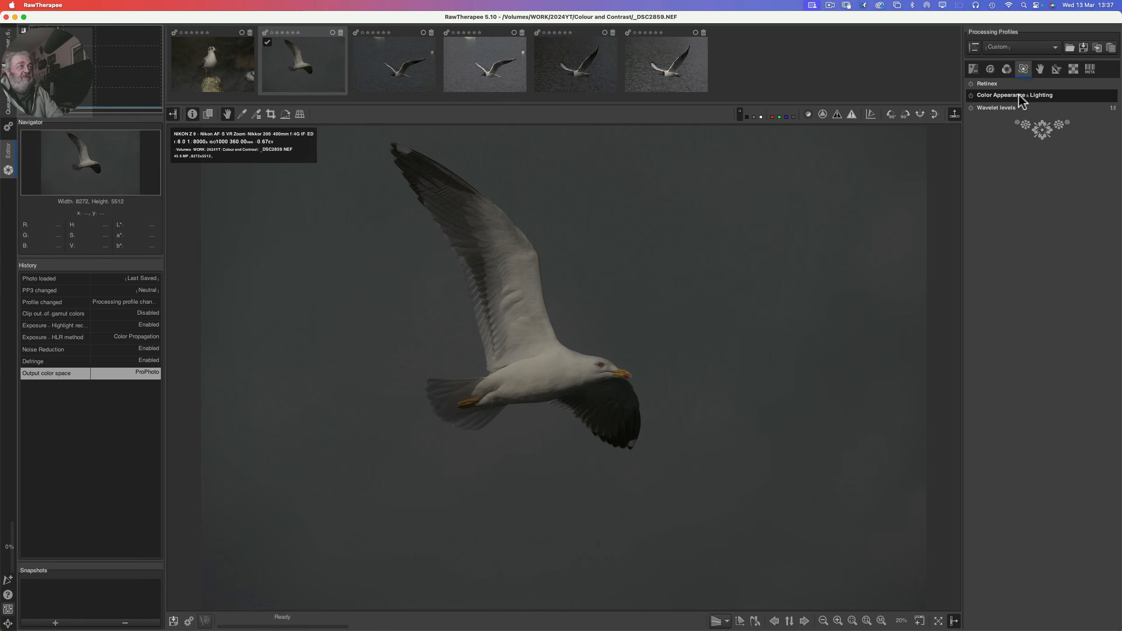
left_click(1040, 69)
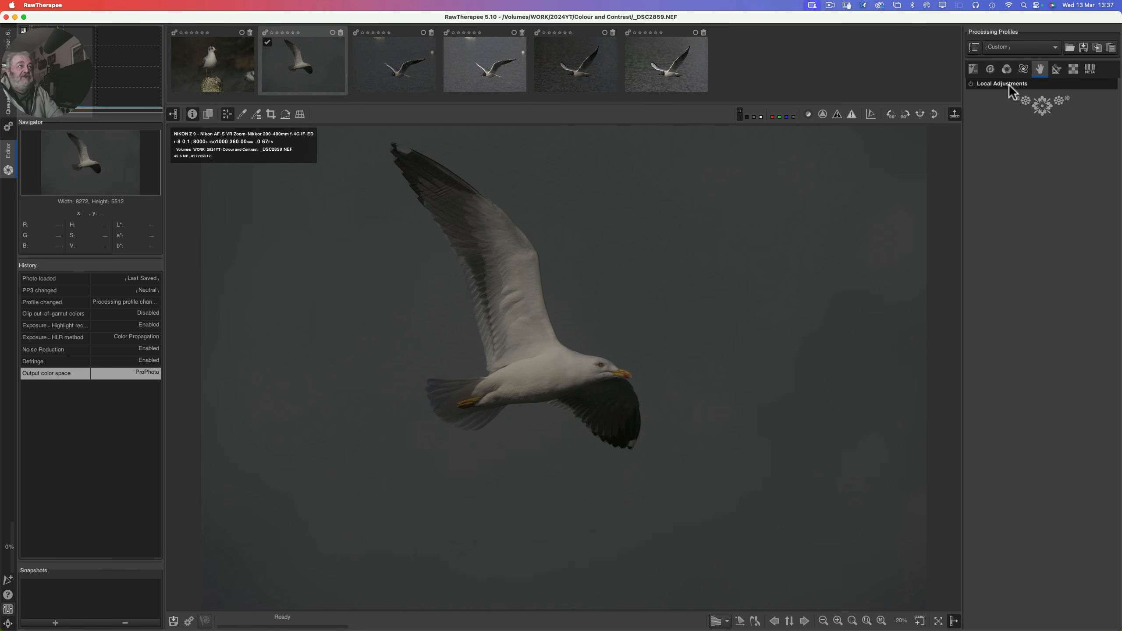
left_click(1055, 68)
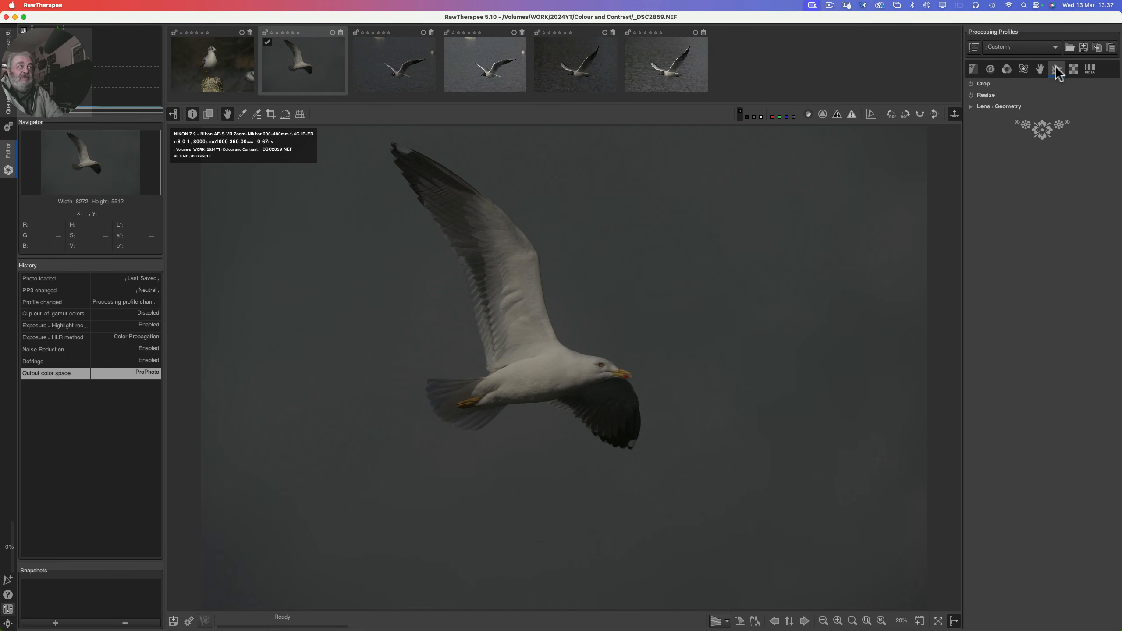
left_click(1073, 68)
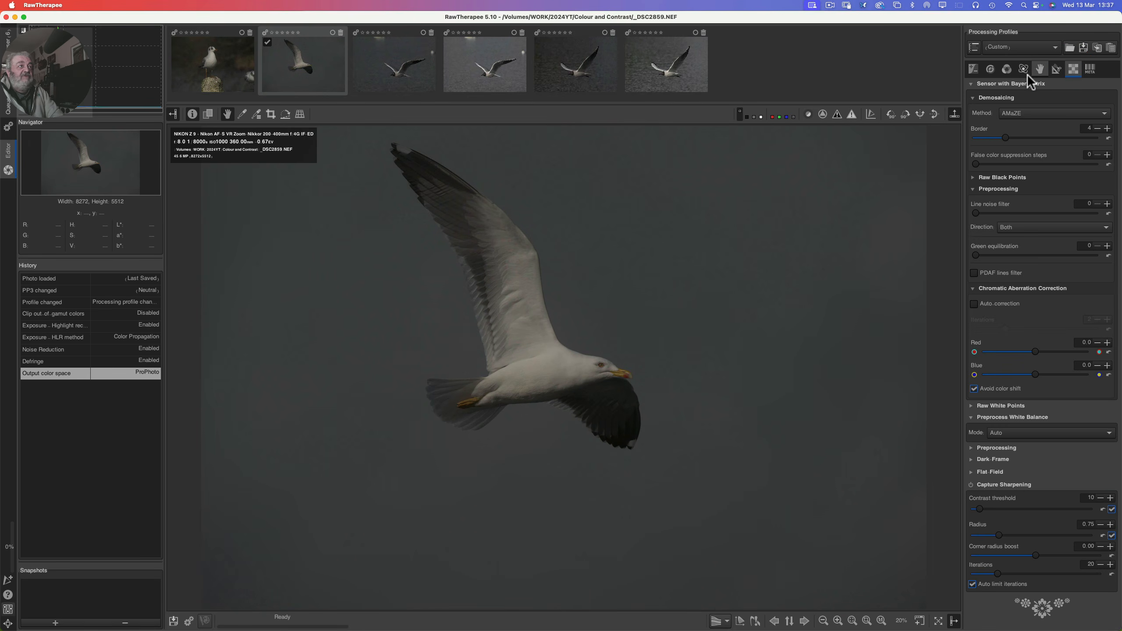
left_click(1019, 113)
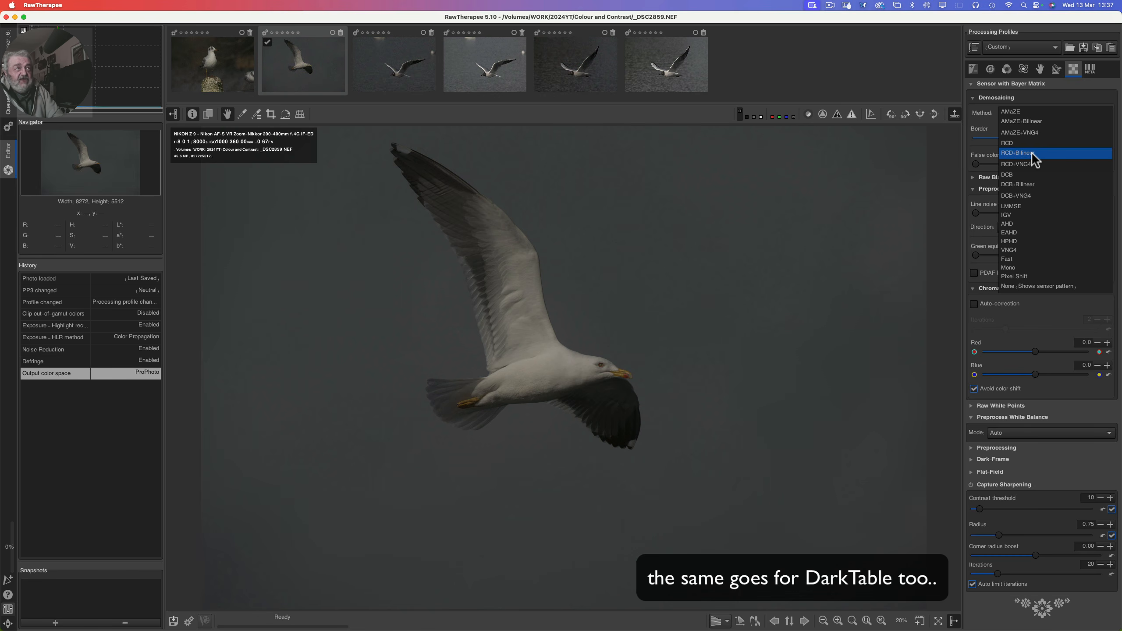
left_click(1031, 153)
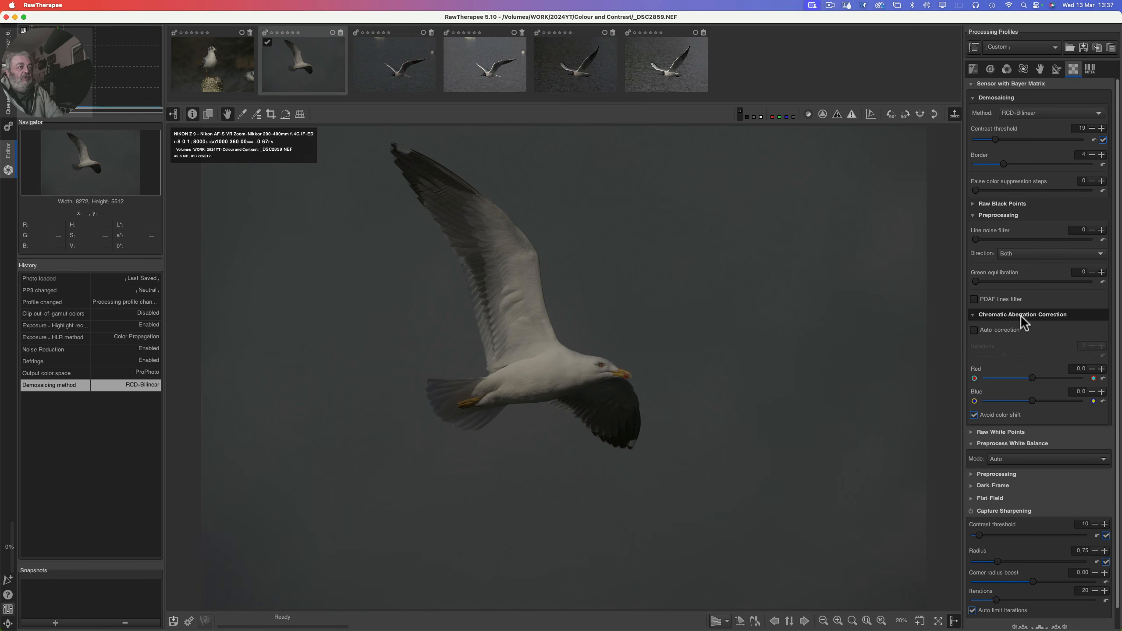
Enable automatic raw chromatic aberration correction and disable its Avoid color shift option.
left_click(973, 330)
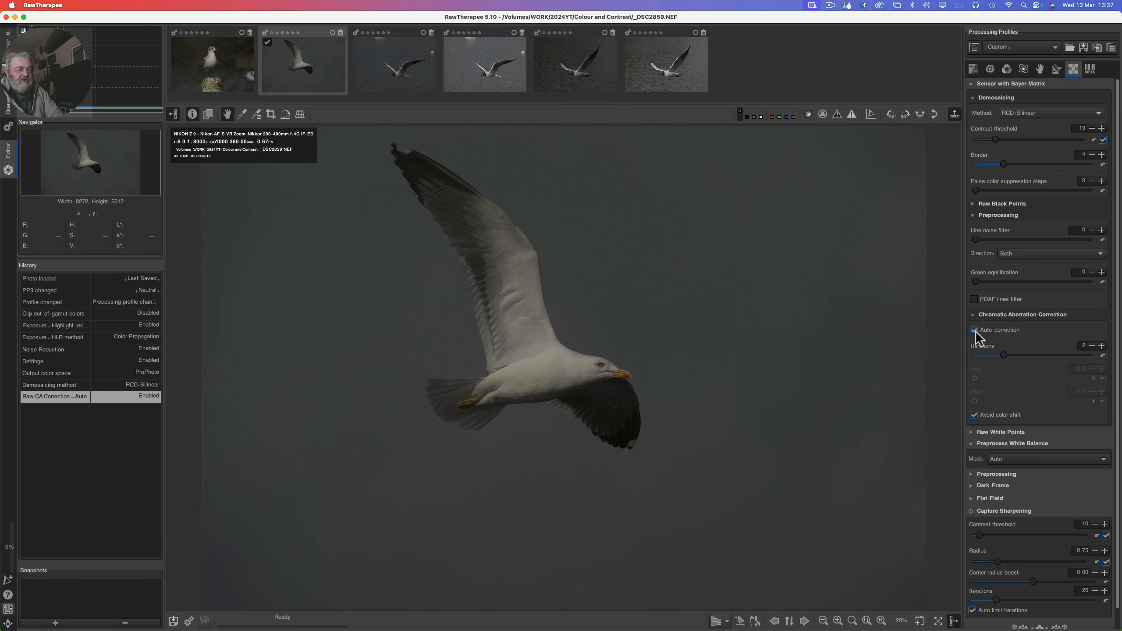
left_click(974, 415)
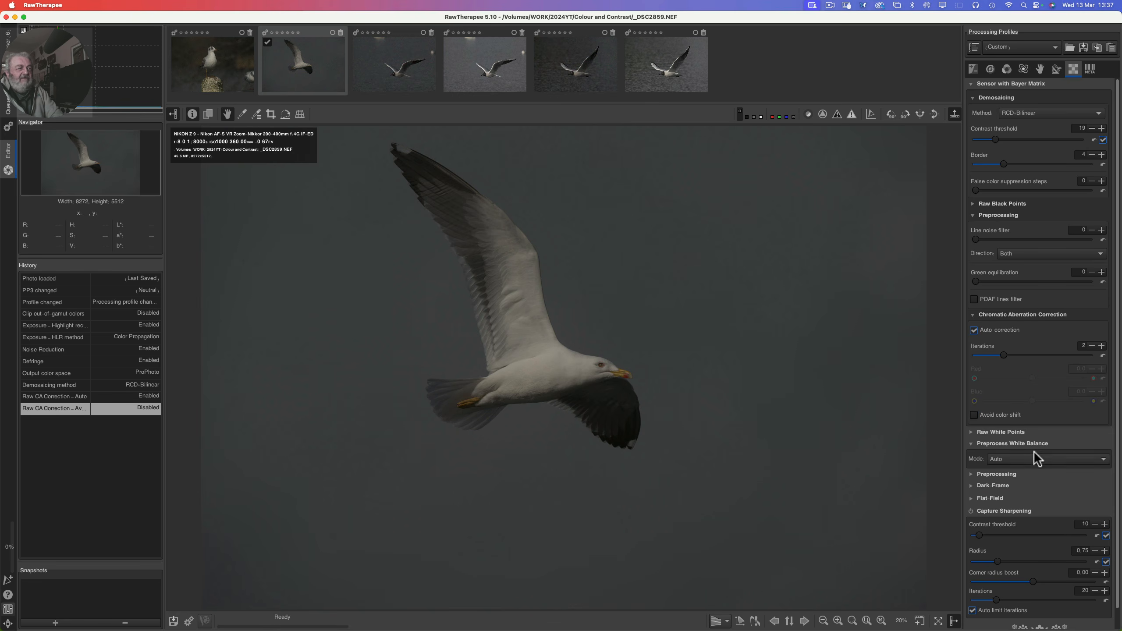
Set the Preprocess White Balance mode to Camera and enable Capture Sharpening.
left_click(1001, 458)
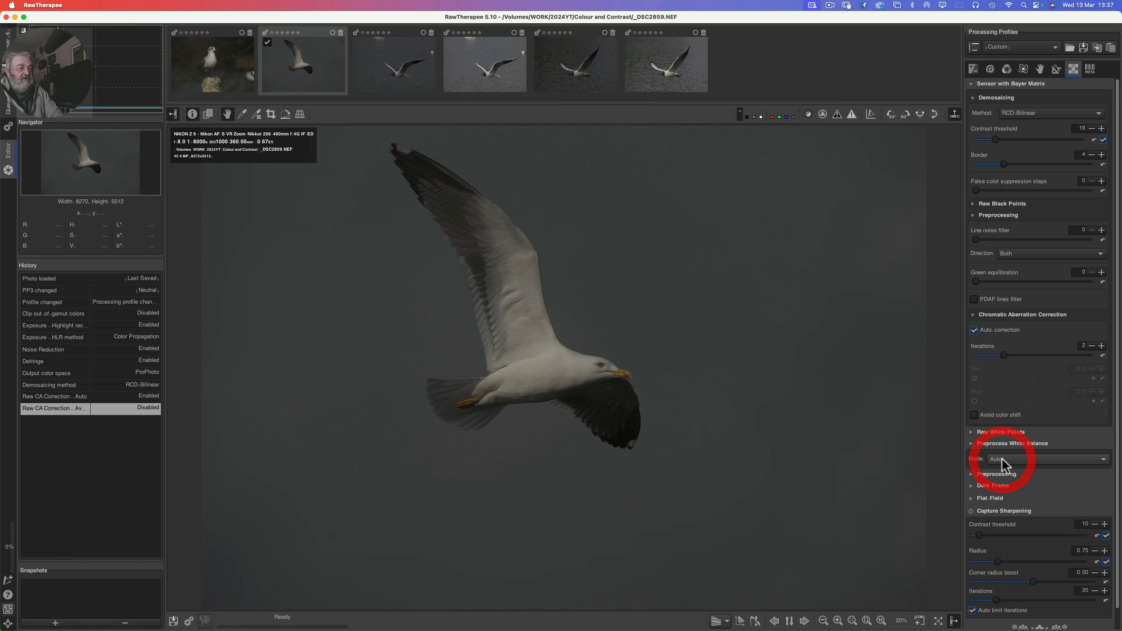
left_click(1003, 446)
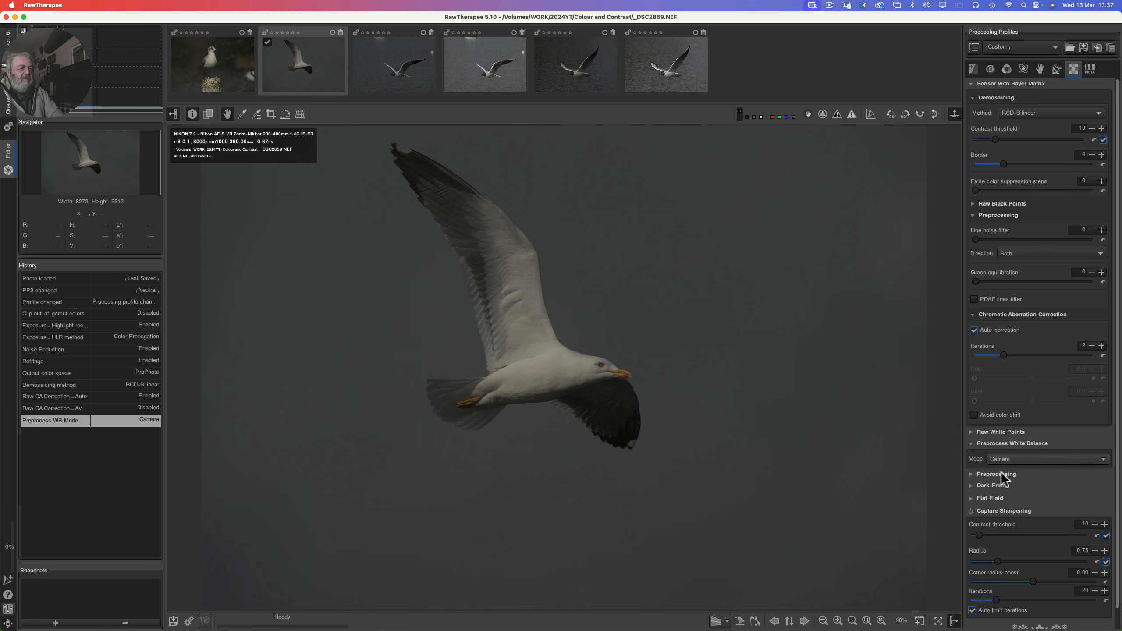
left_click(971, 511)
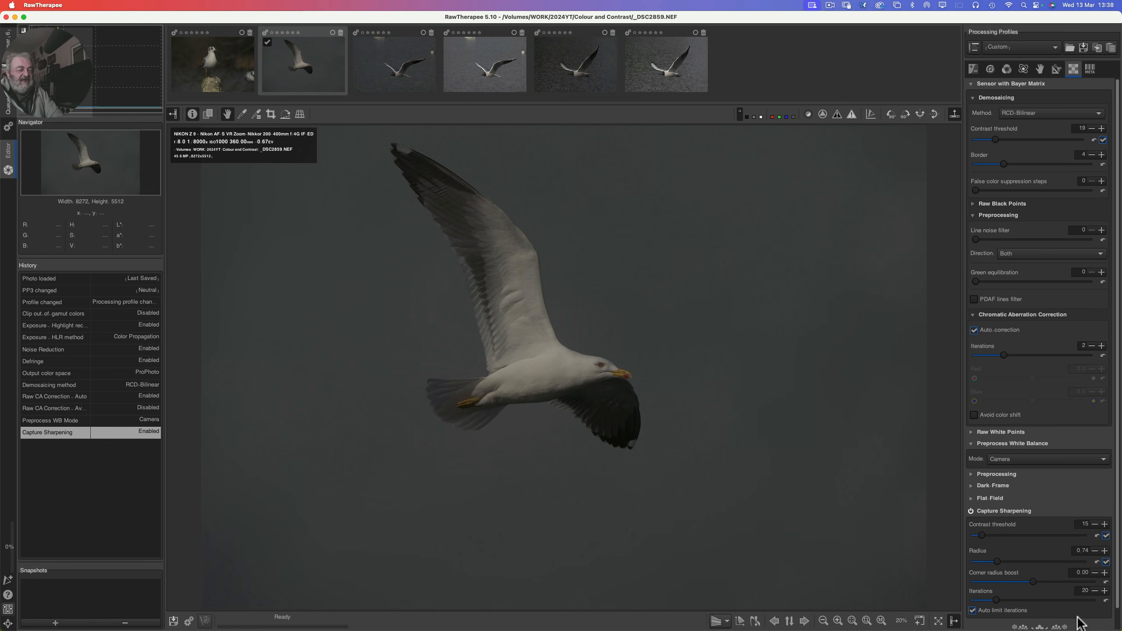
Save the current processing parameters as MyBase2.pp3 in the profiles folder.
left_click(1083, 45)
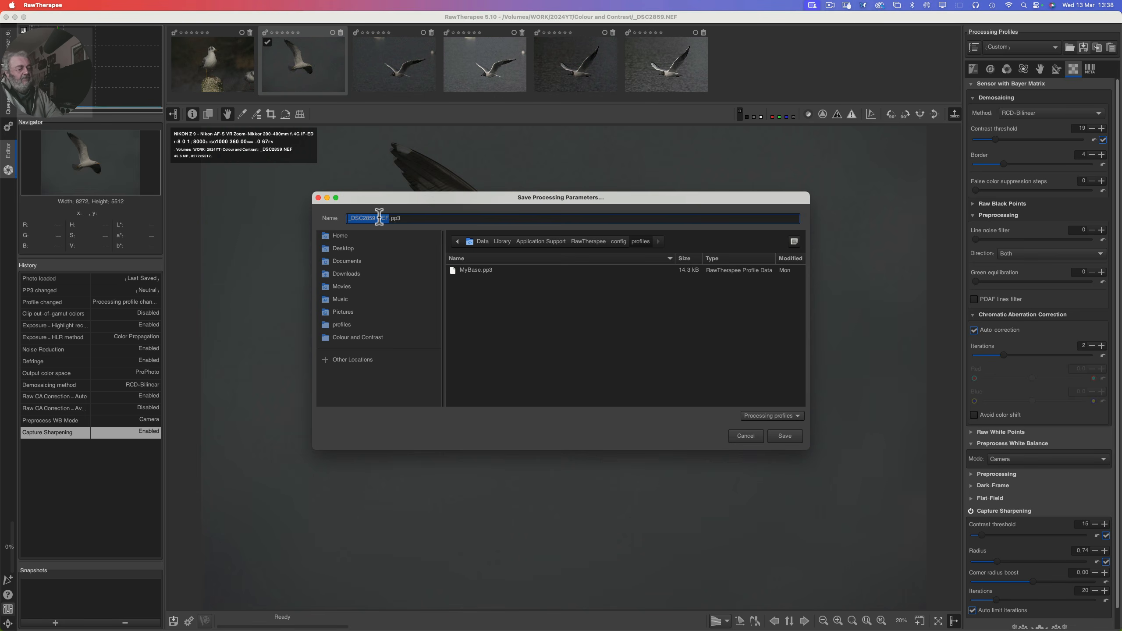
type("MyB")
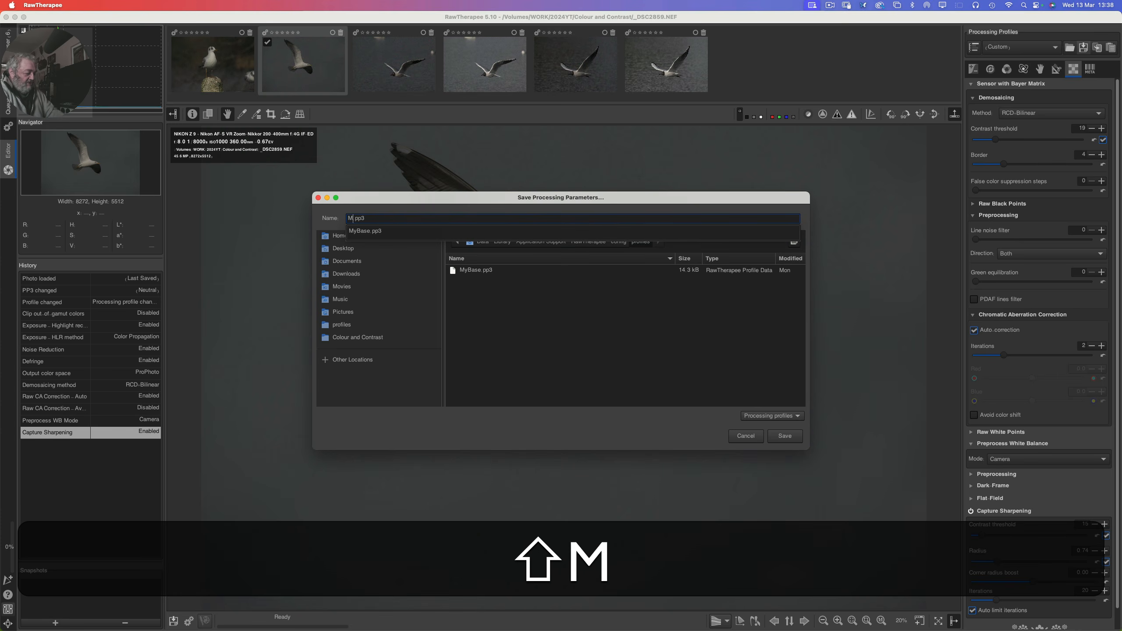
type("ase")
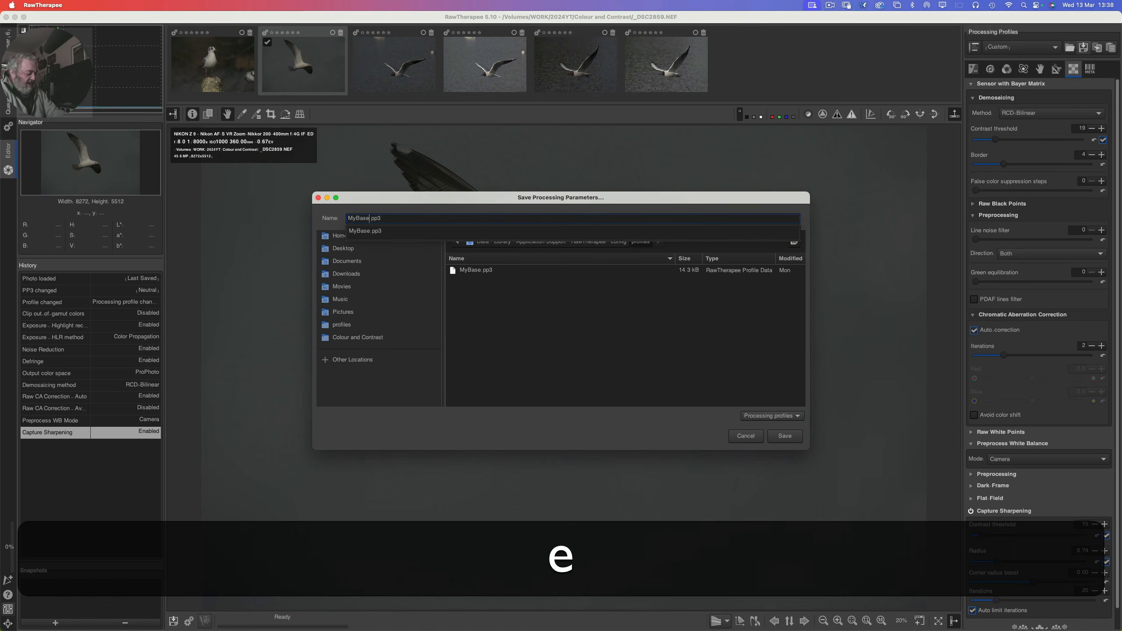
type("2")
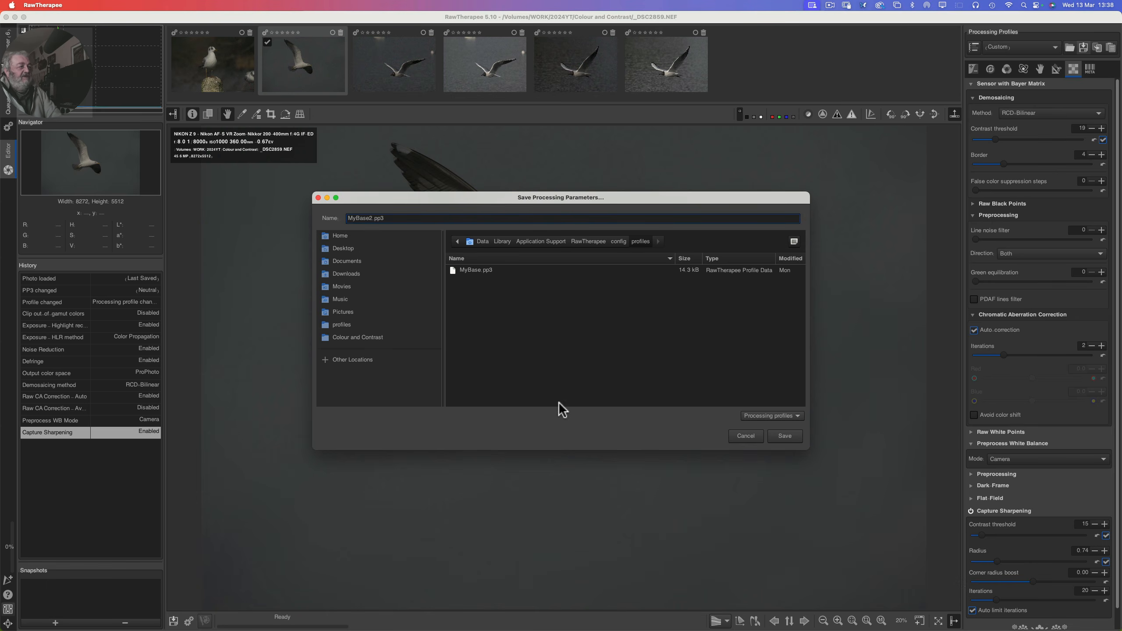
left_click(789, 437)
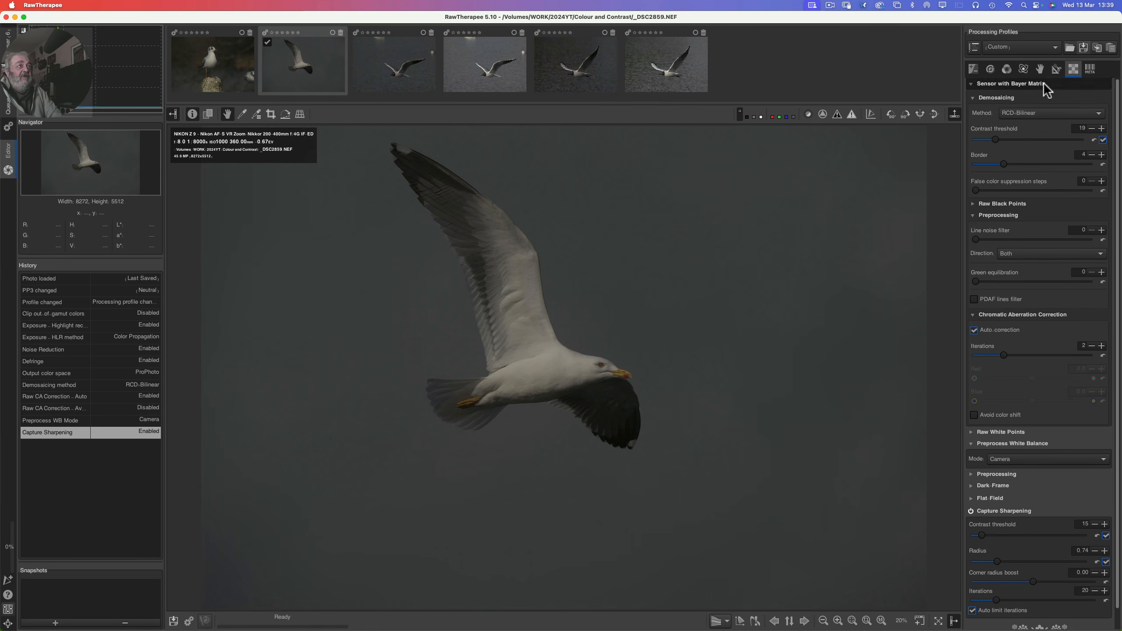
left_click(1044, 47)
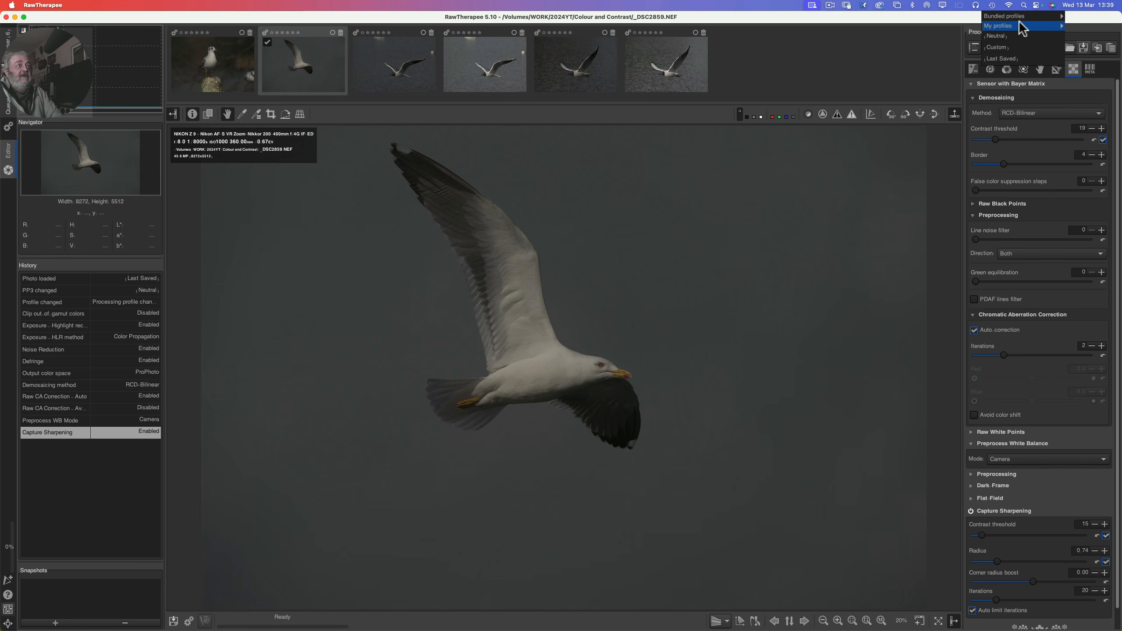
mouse_move(1019, 25)
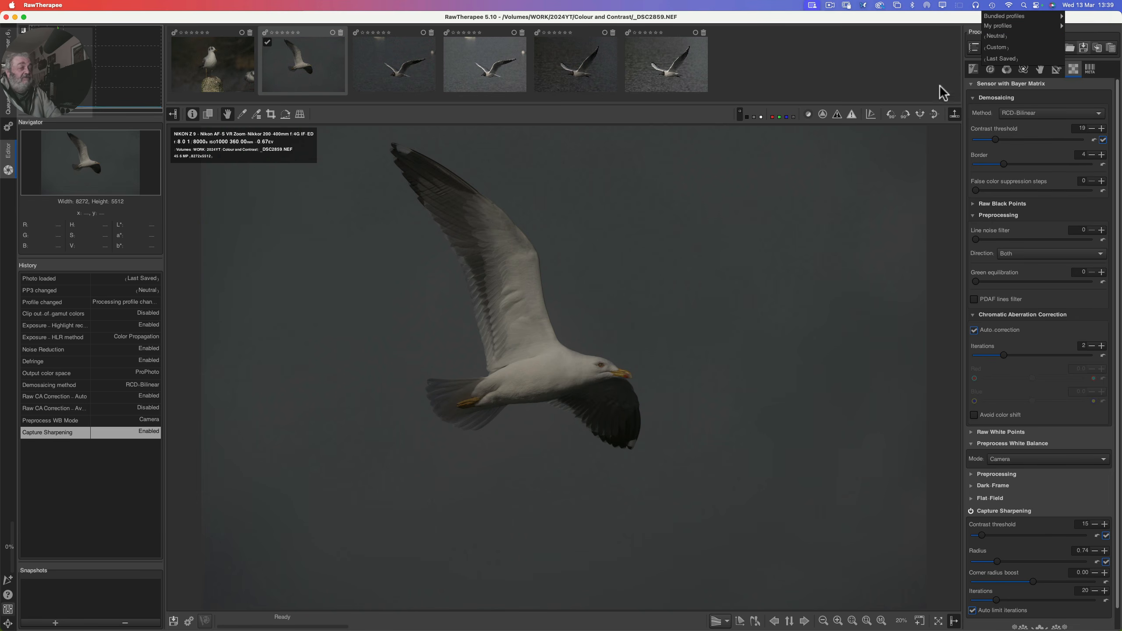
In the preferences, set the default processing profile for raw photos to MyBase from My profiles.
left_click(10, 611)
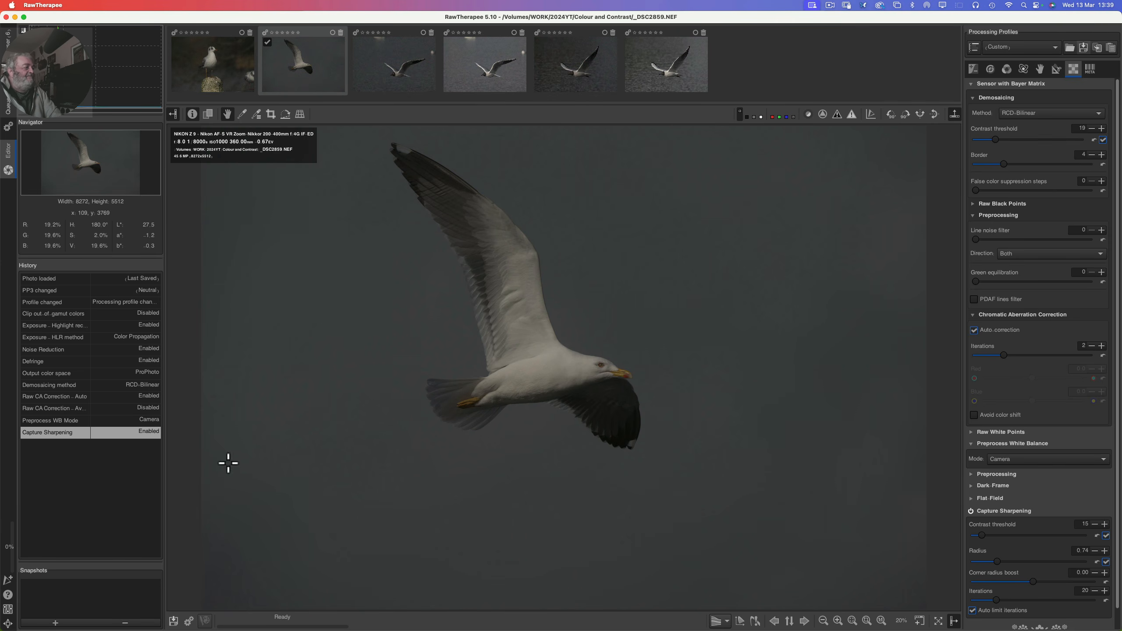
left_click(9, 610)
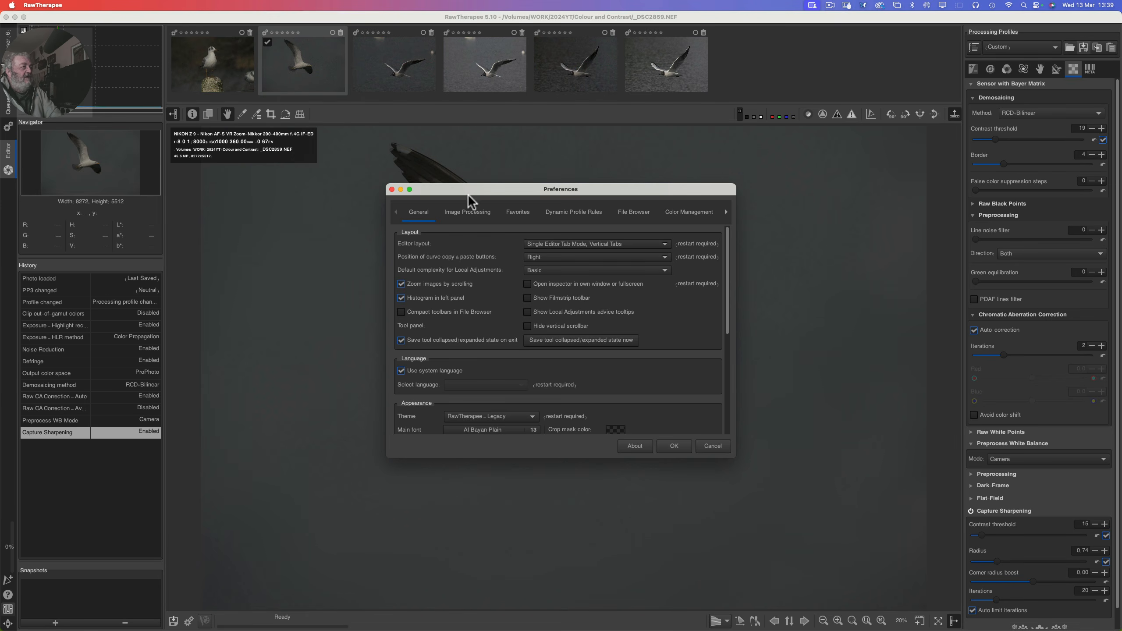
left_click(467, 213)
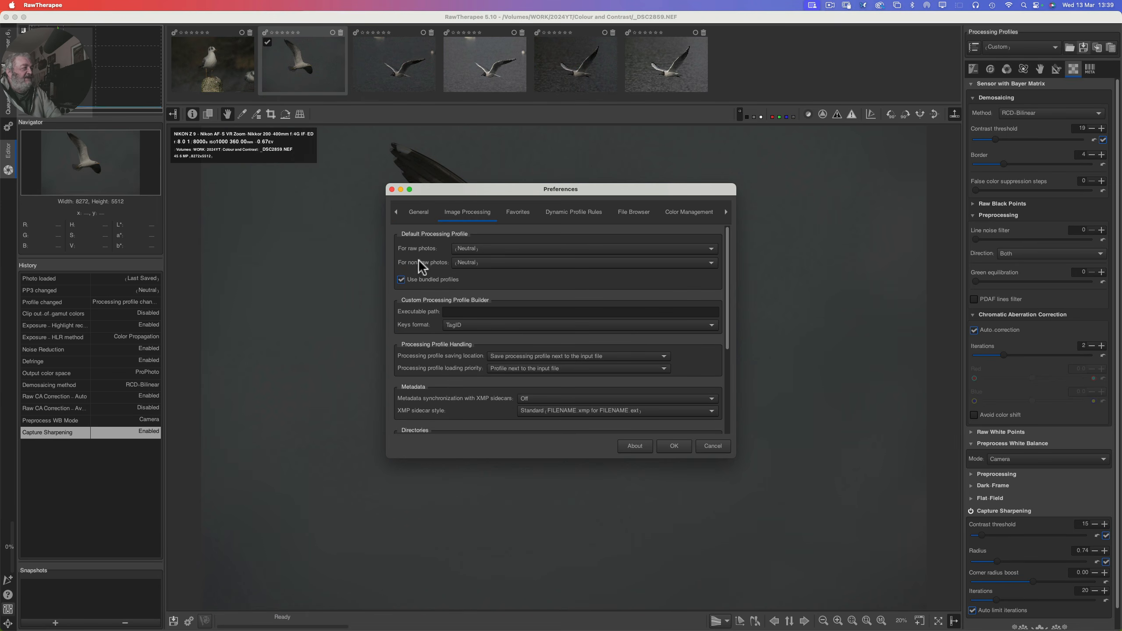
left_click(489, 248)
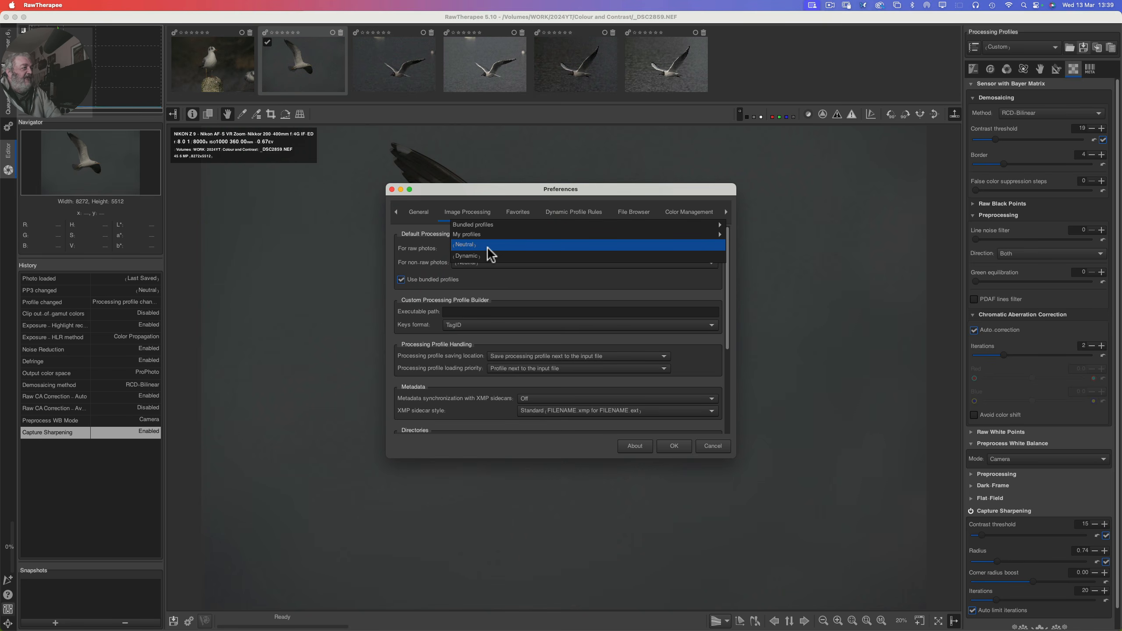
mouse_move(486, 234)
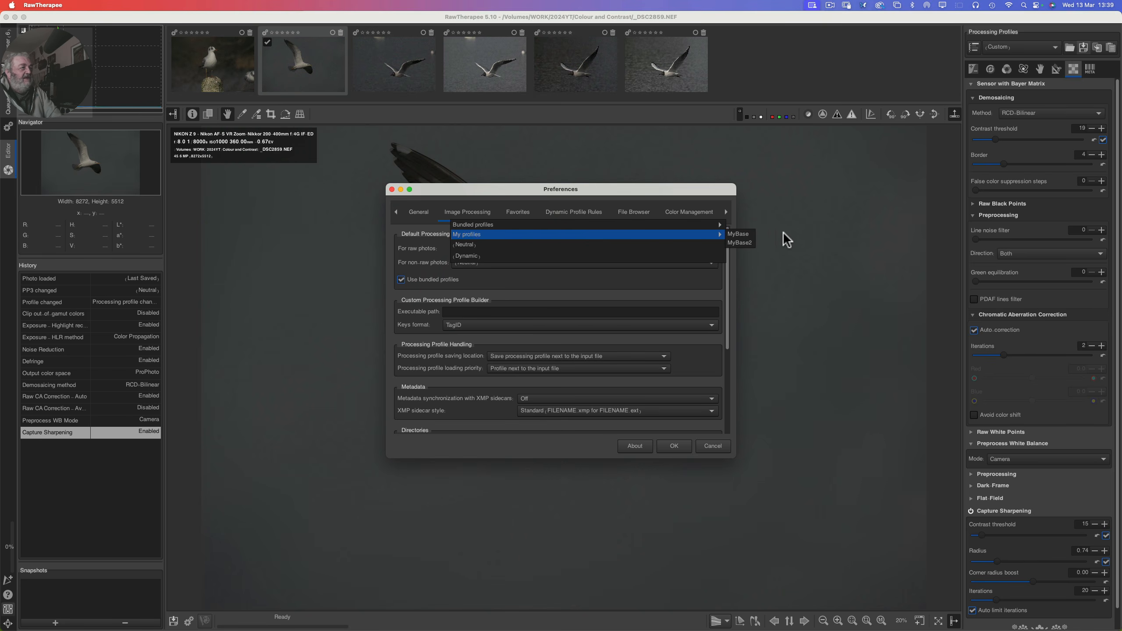
left_click(747, 234)
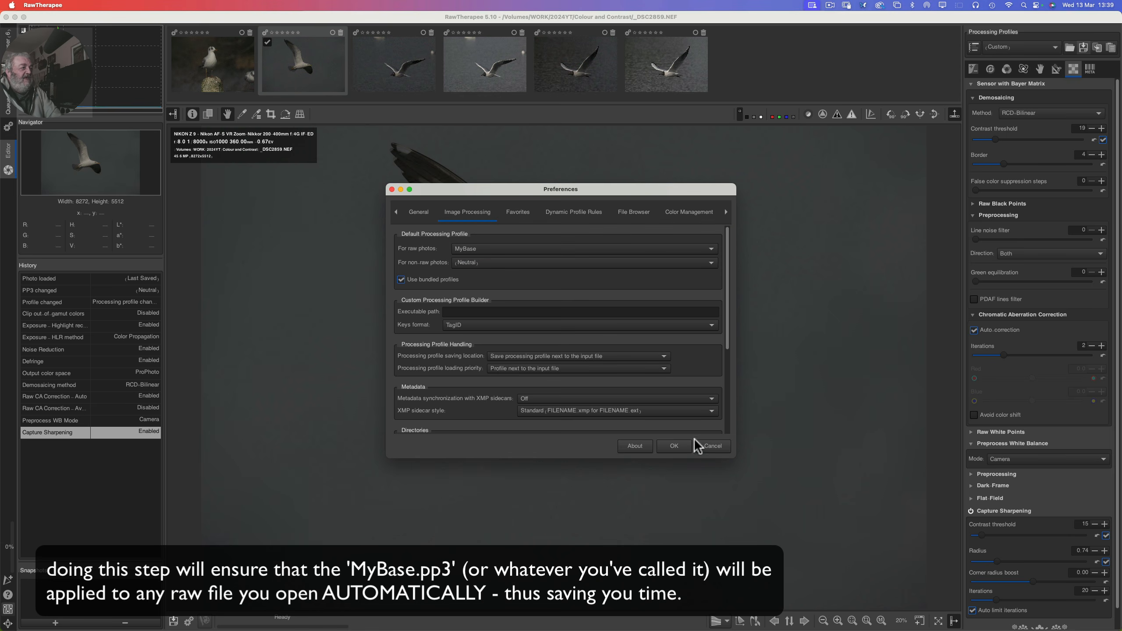
left_click(680, 448)
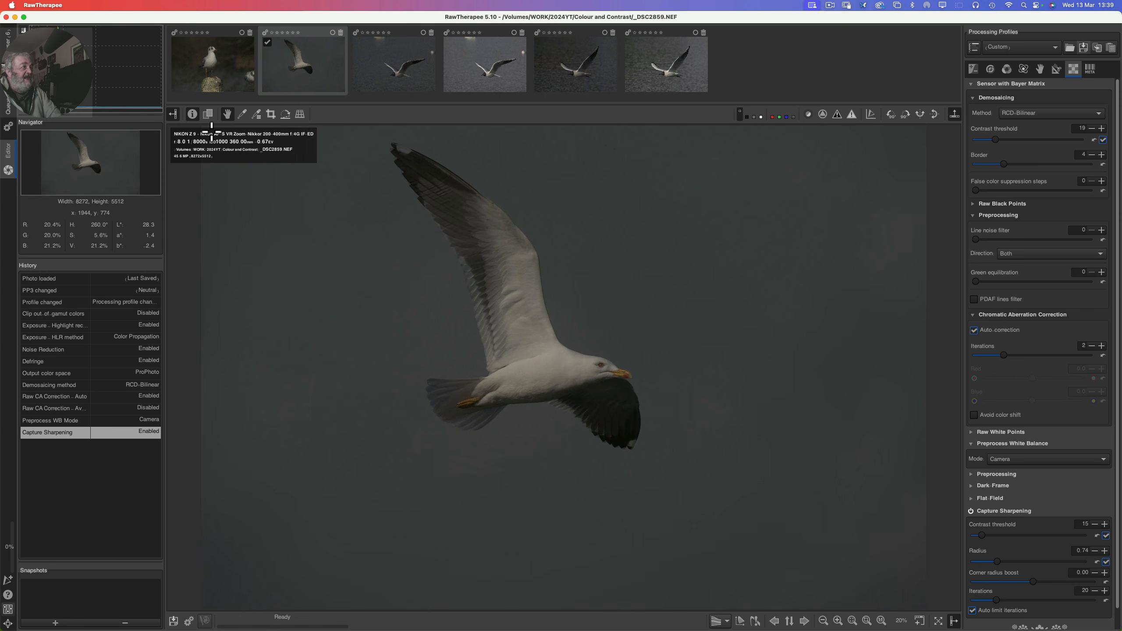
Open _DSC2278.NEF in the editor to check which processing profile it loads with.
left_click(225, 65)
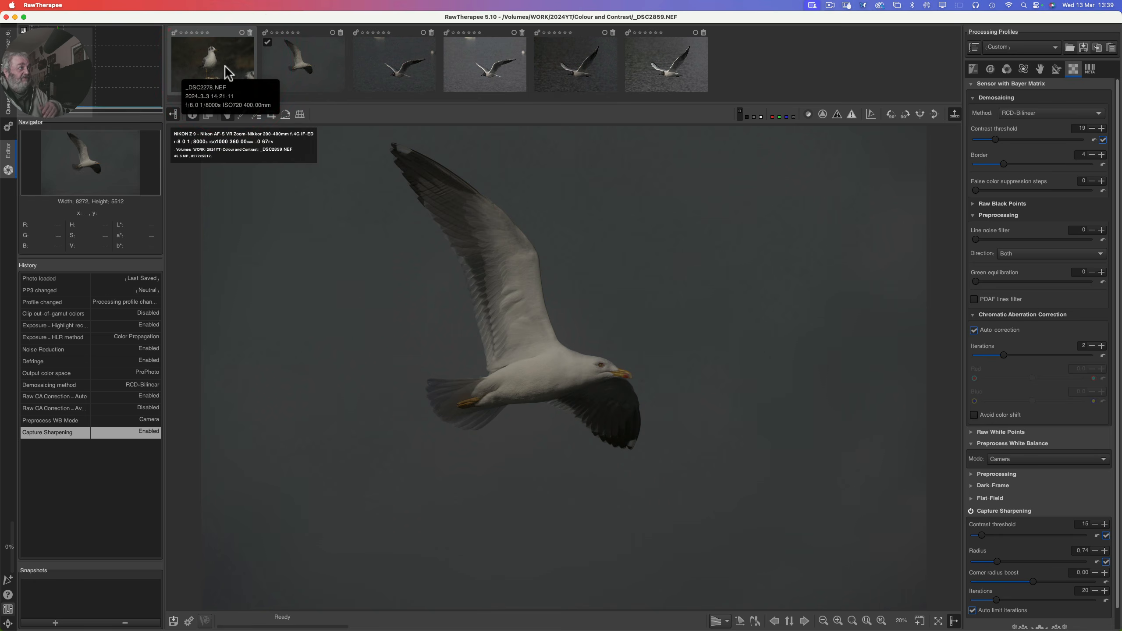
double_click(224, 66)
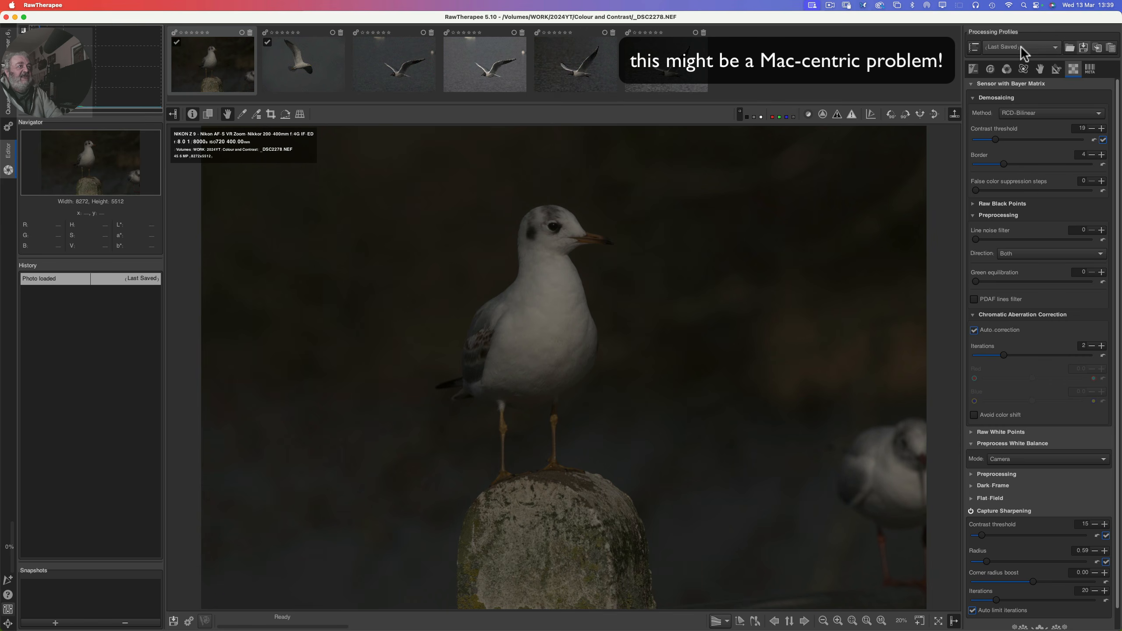
scroll(558, 433, "down", 1)
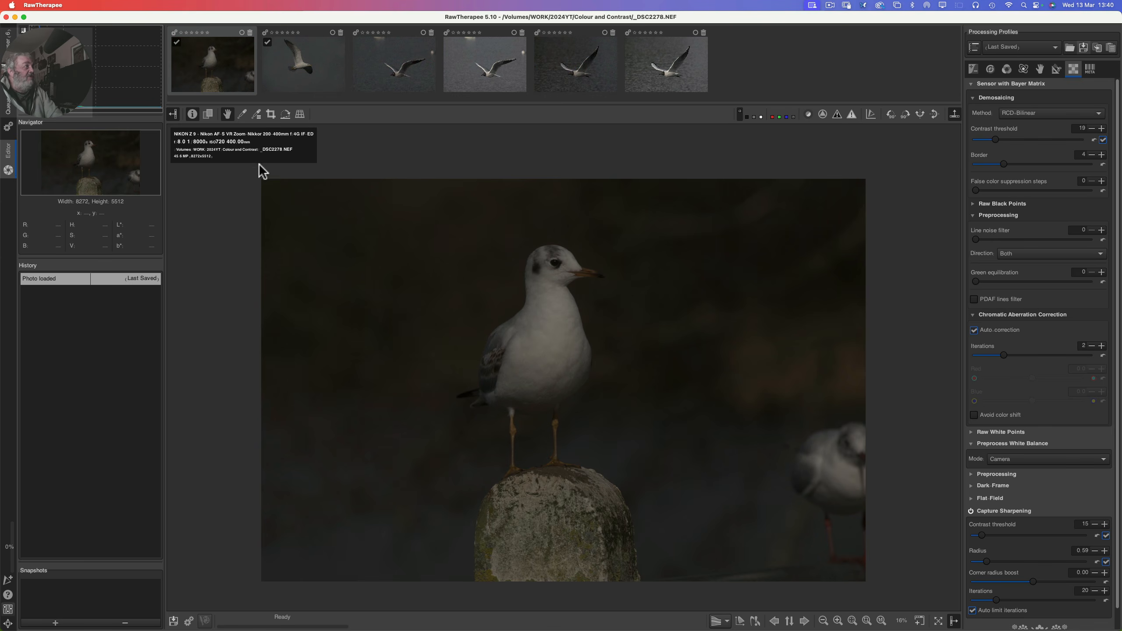
Reopen _DSC2859.NEF and set the Shadows/Highlights color space to L*a*b*.
left_click(302, 63)
double_click(303, 66)
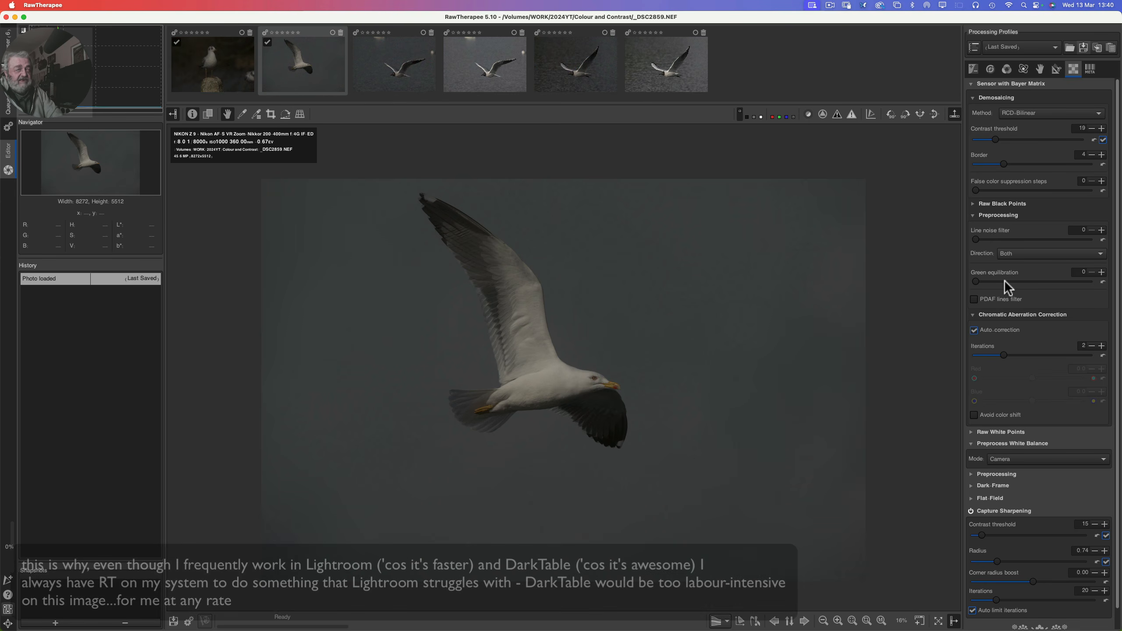
left_click(976, 70)
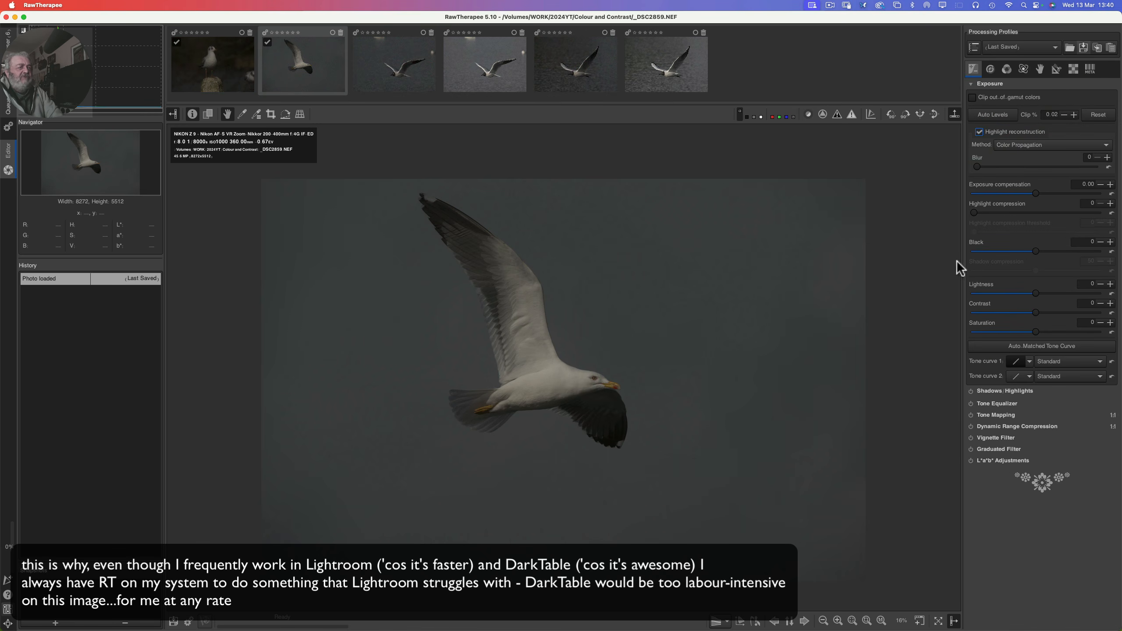
left_click(991, 391)
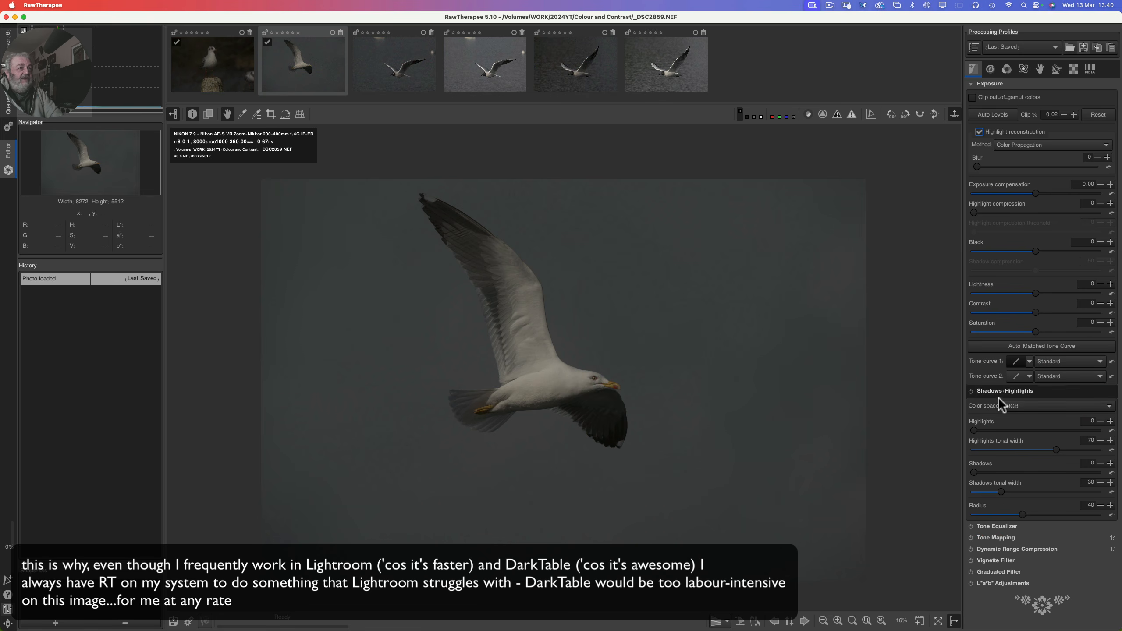
left_click(1015, 406)
left_click(1014, 413)
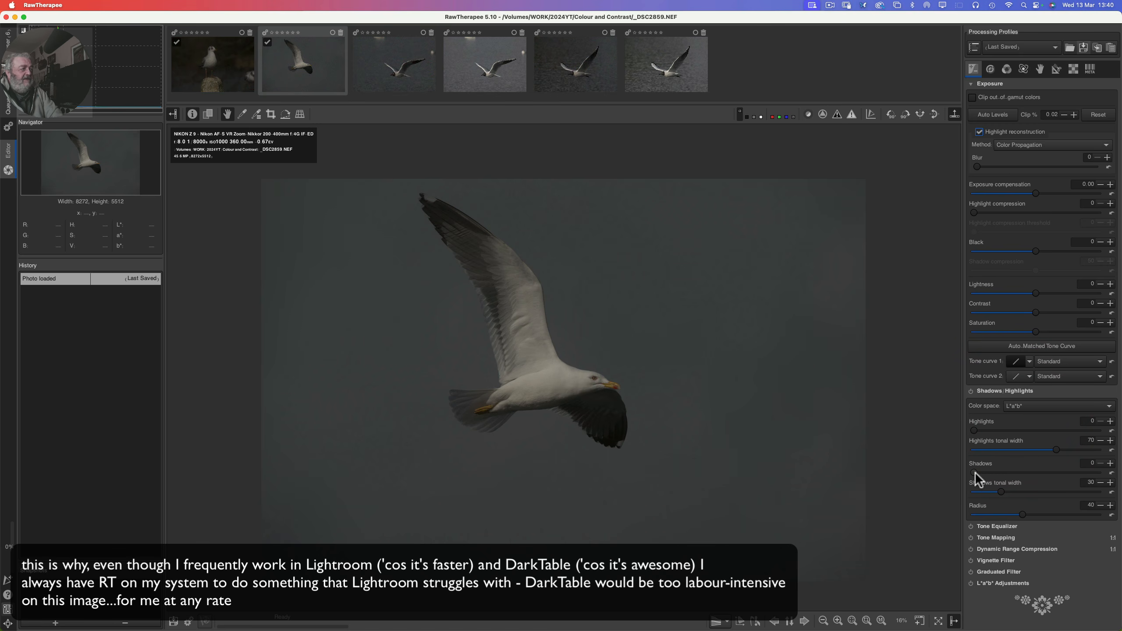
Enable the Shadows/Highlights adjustment with Shadows at 44, Shadows tonal width at 85 and Radius at 20.
left_click(1029, 480)
left_click(1029, 472)
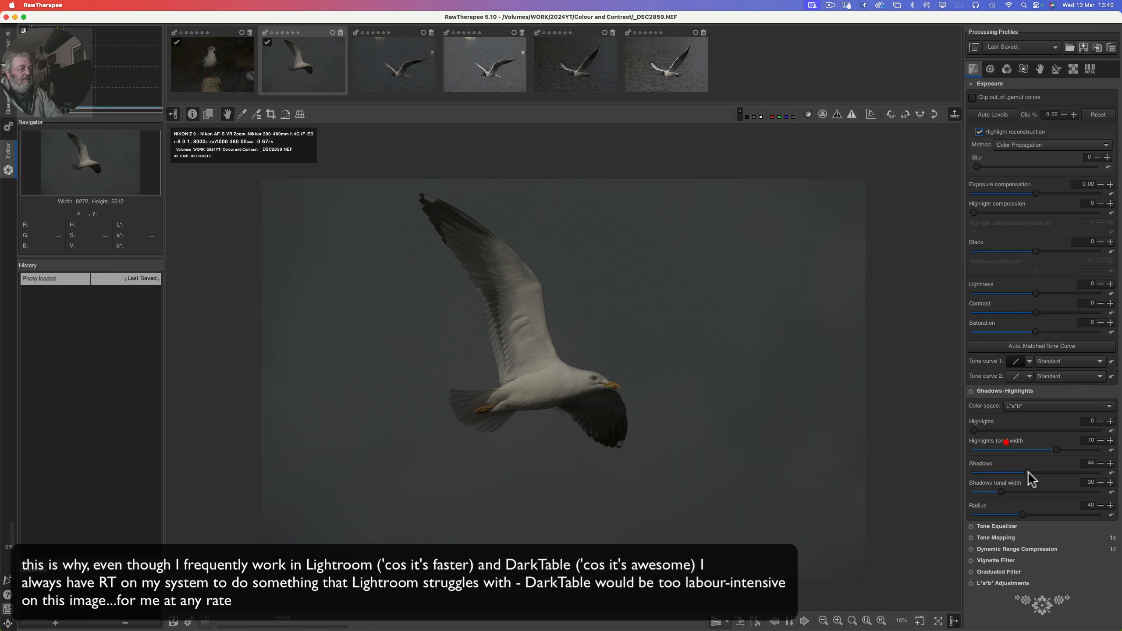
left_click(970, 390)
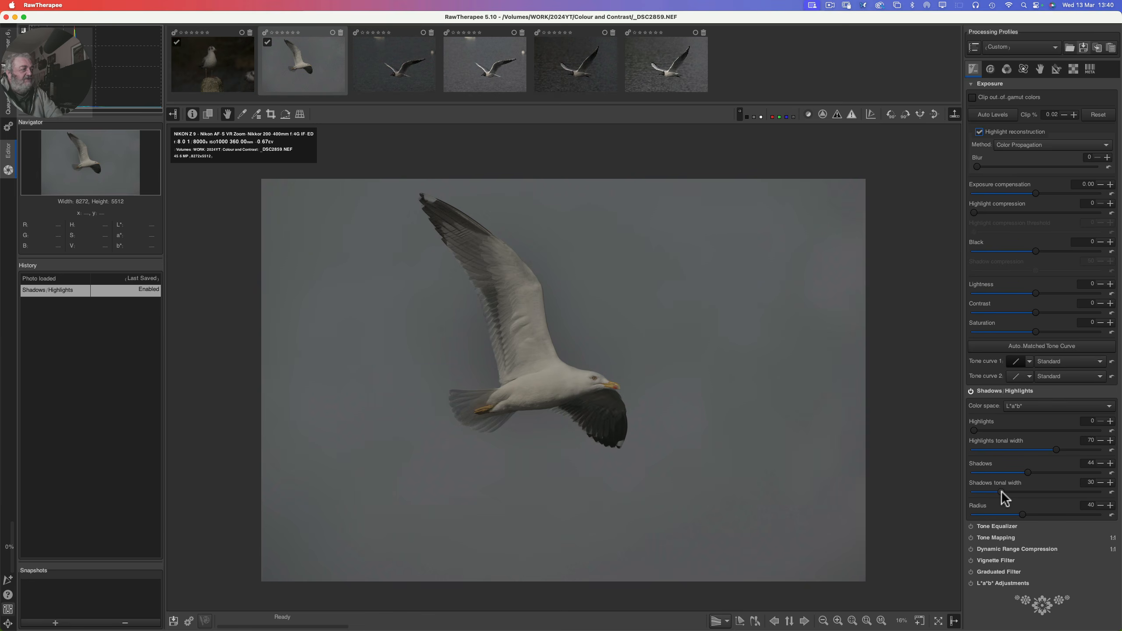
left_click_drag(1001, 492, 1081, 490)
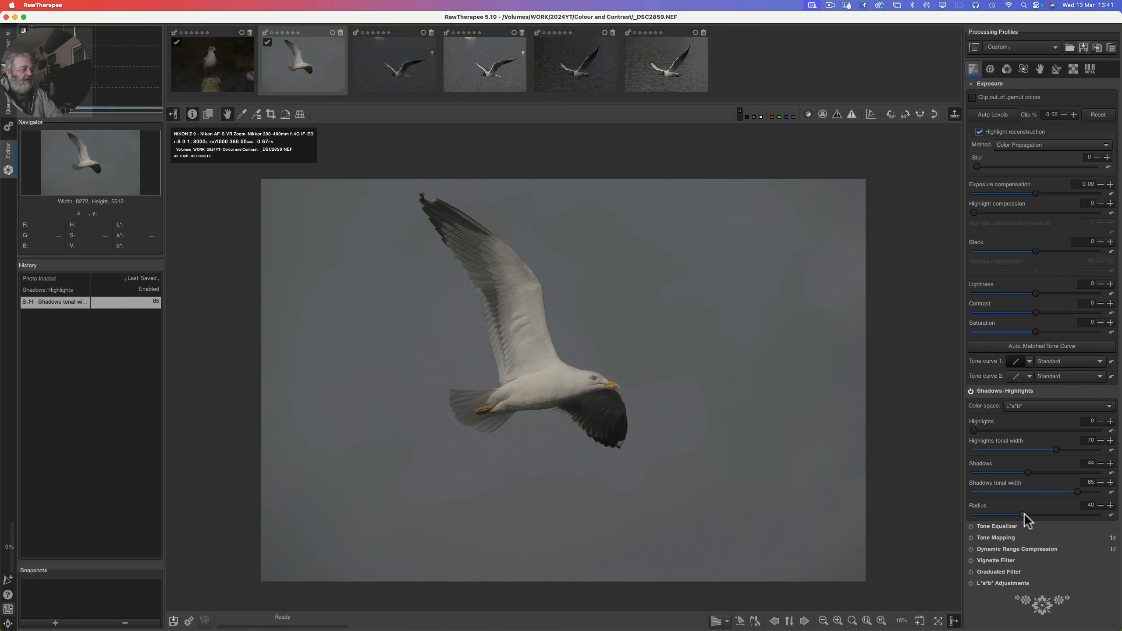
left_click_drag(1011, 513, 998, 508)
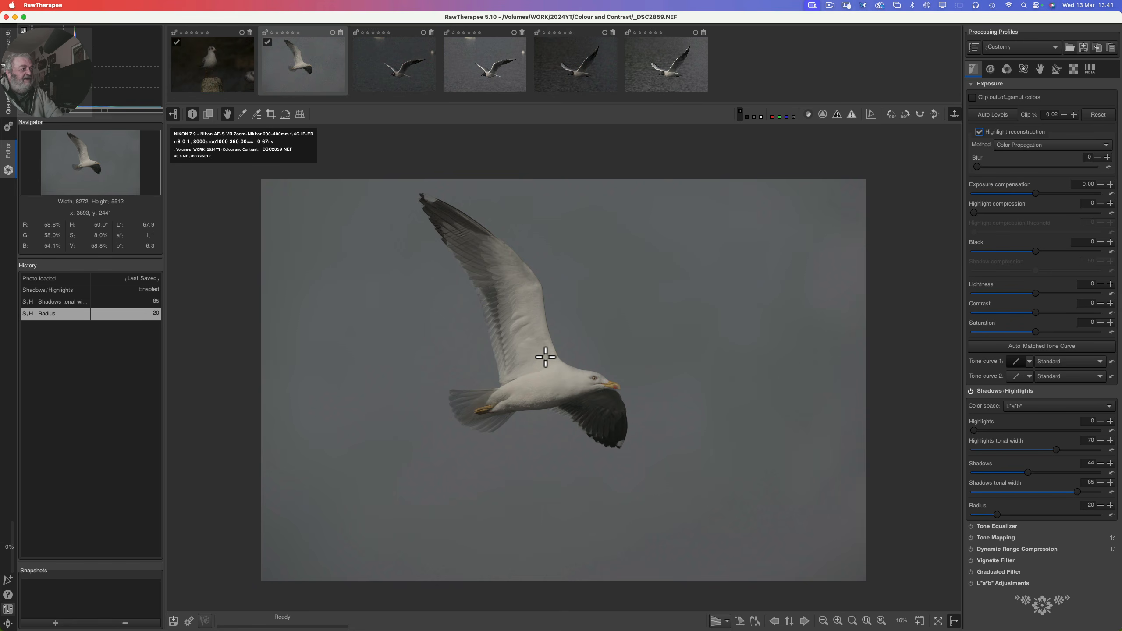
Examine the gull's plumage and head at 100% magnification.
scroll(546, 357, "up", 1)
scroll(546, 357, "up", 8)
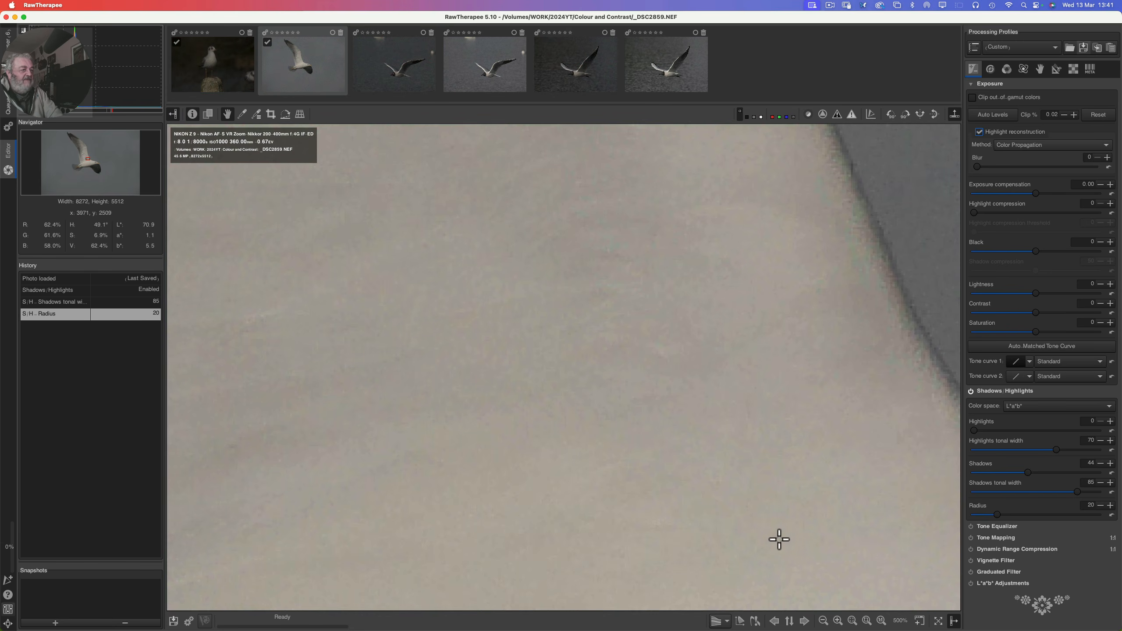
left_click(882, 621)
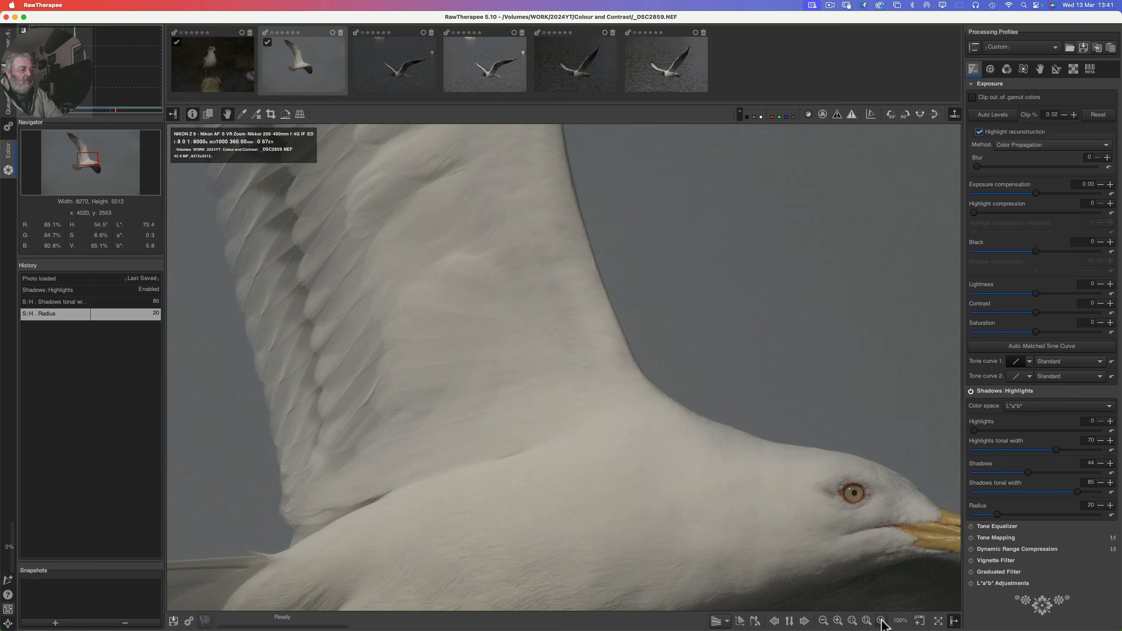